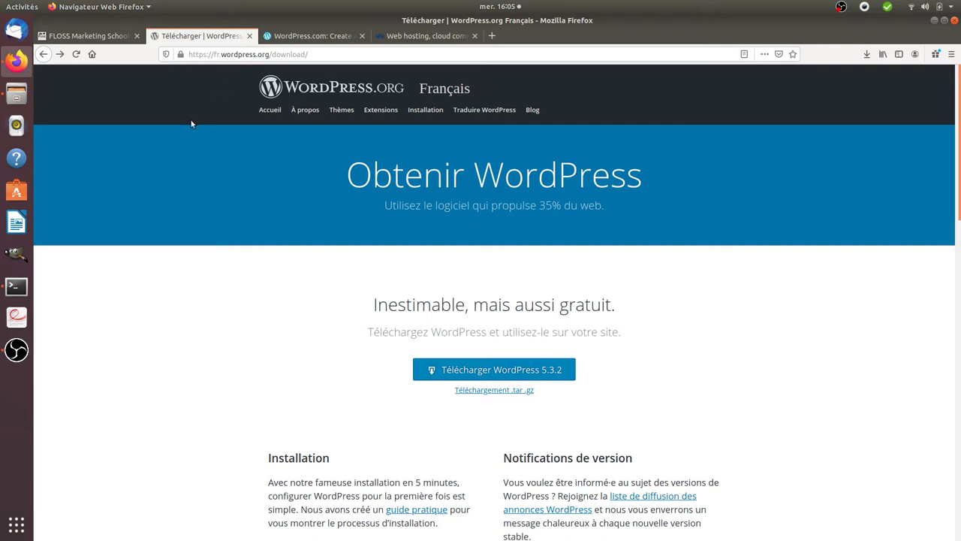
Drop the 'fr.' prefix so the English wordpress.org/download/ page loads
click(217, 54)
key(Delete)
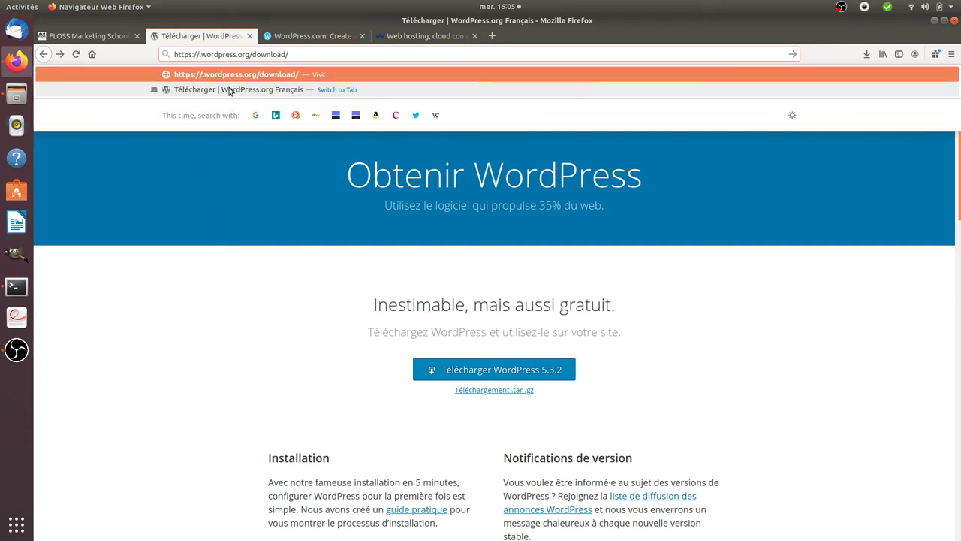
key(Delete)
key(Delete)
key(Return)
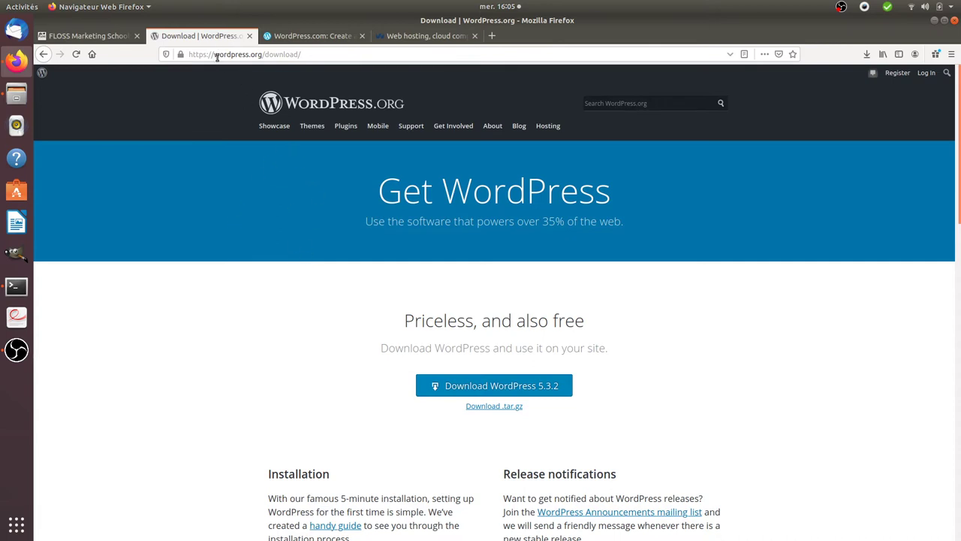
Compare the wordpress.org and wordpress.com tabs, highlighting each domain in the address bar
drag(215, 56, 262, 55)
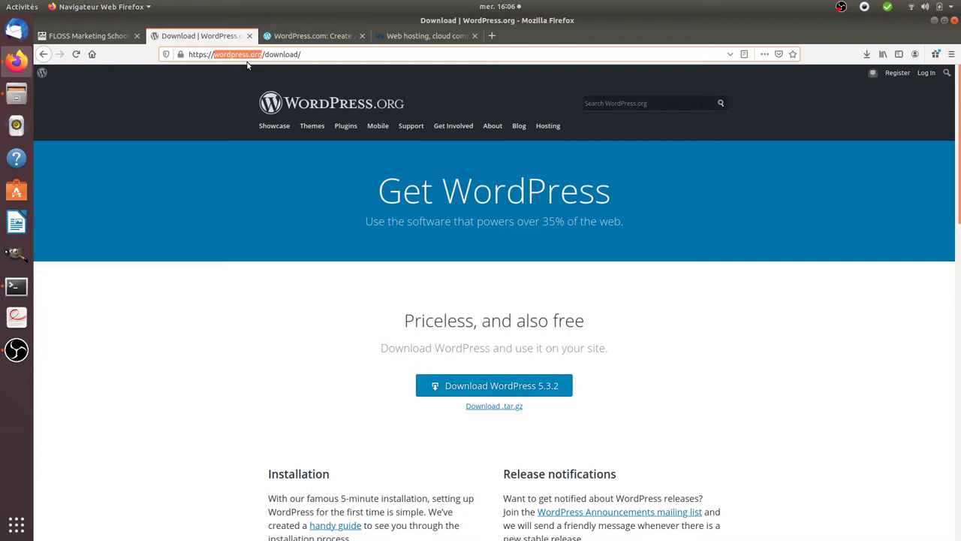
click(316, 36)
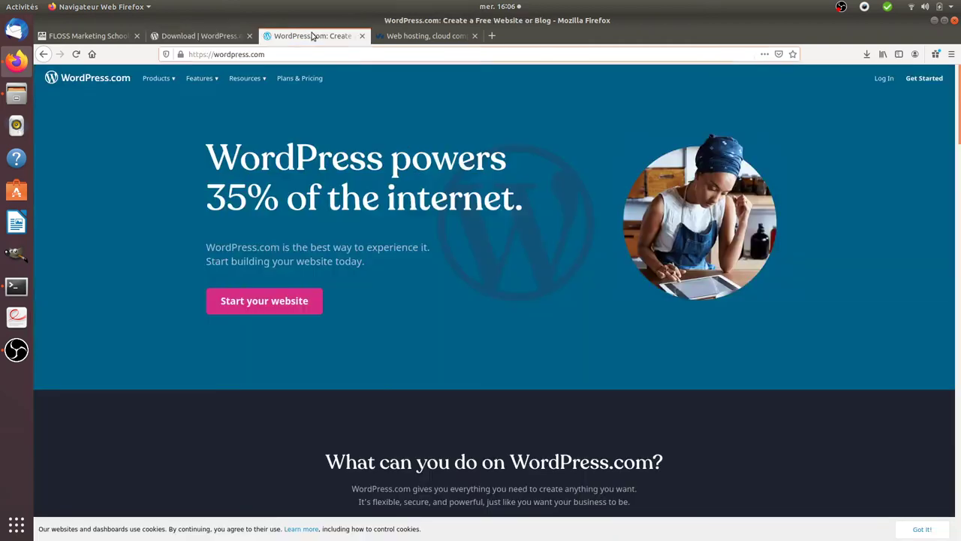
click(218, 42)
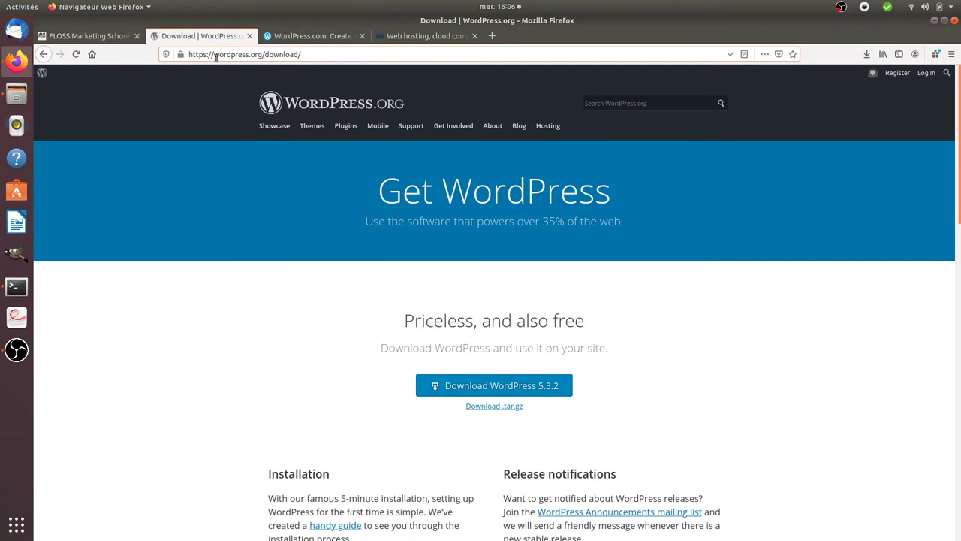
drag(216, 58, 263, 56)
click(307, 36)
drag(214, 54, 265, 54)
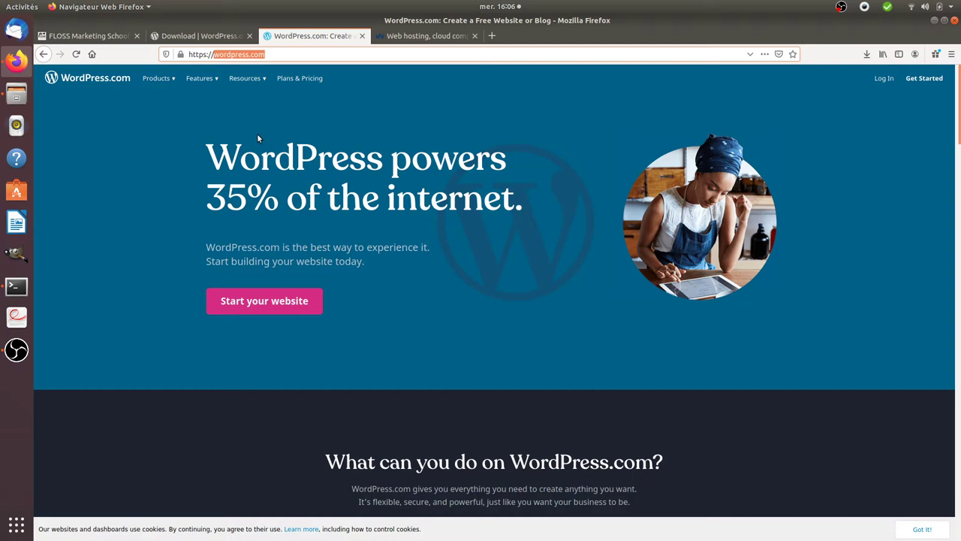
click(214, 38)
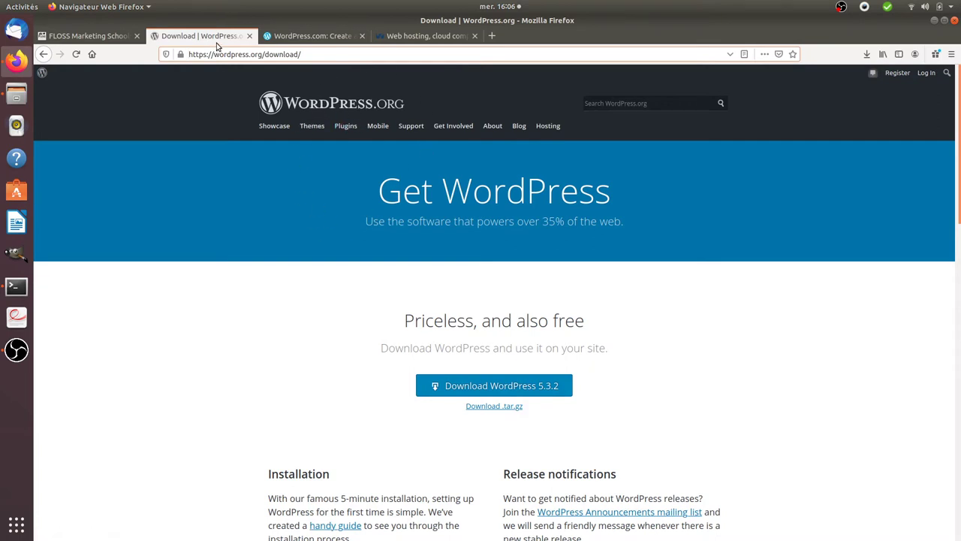
click(273, 35)
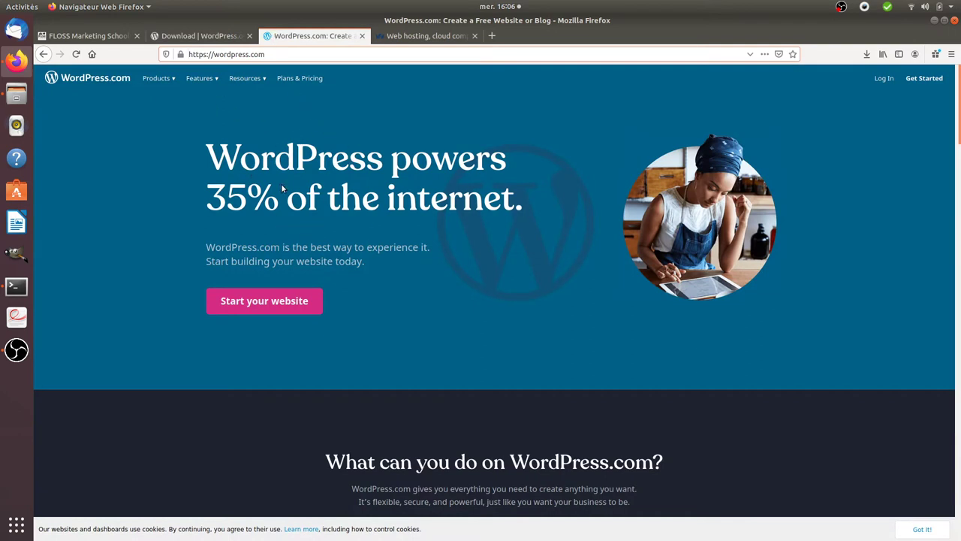
click(214, 35)
mouse_move(399, 131)
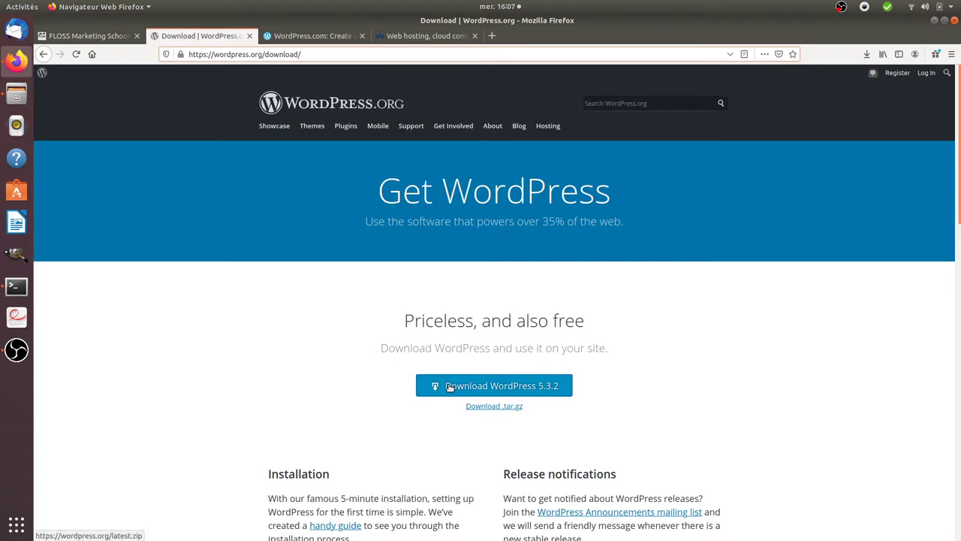
Glance at the OVHcloud hosting page, then review the WordPress.org download page
click(406, 35)
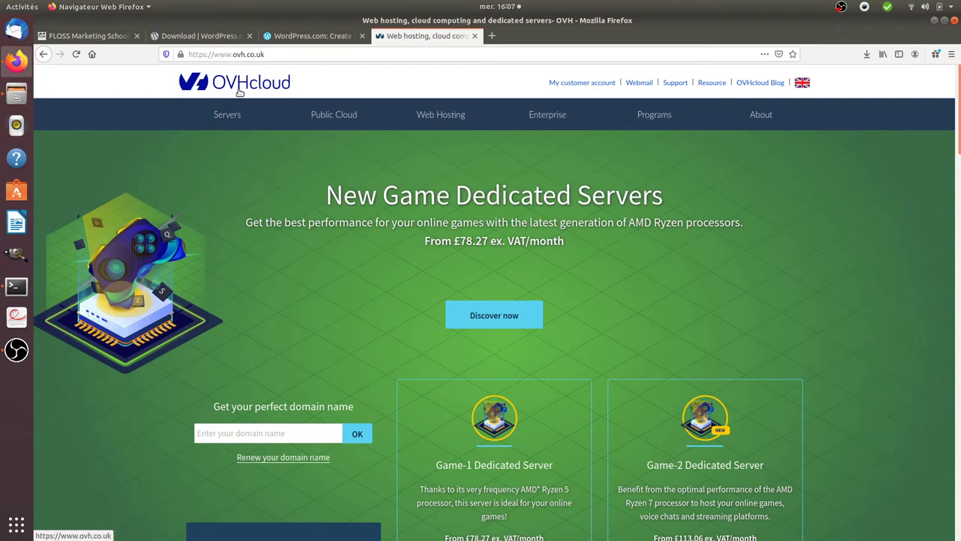
click(220, 37)
scroll(455, 346, down, 5)
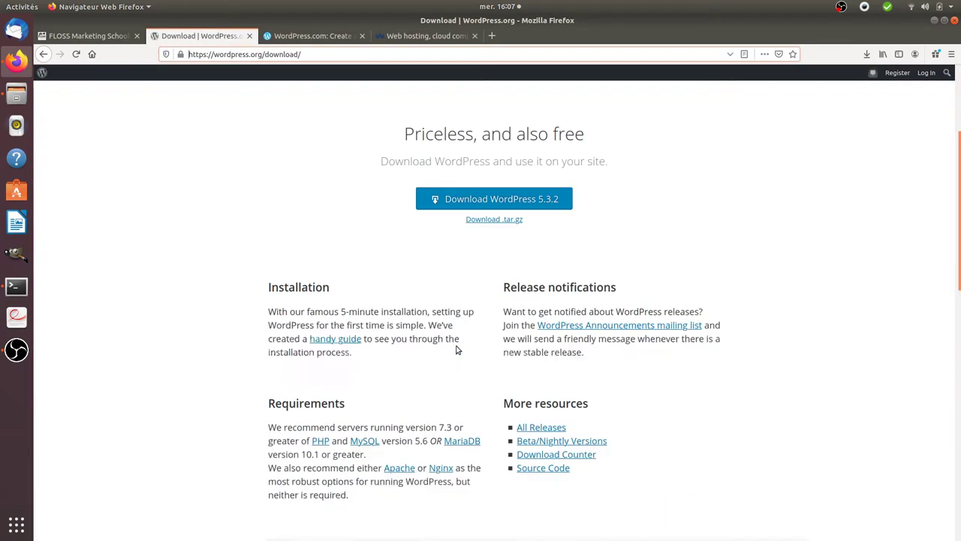
scroll(454, 343, down, 3)
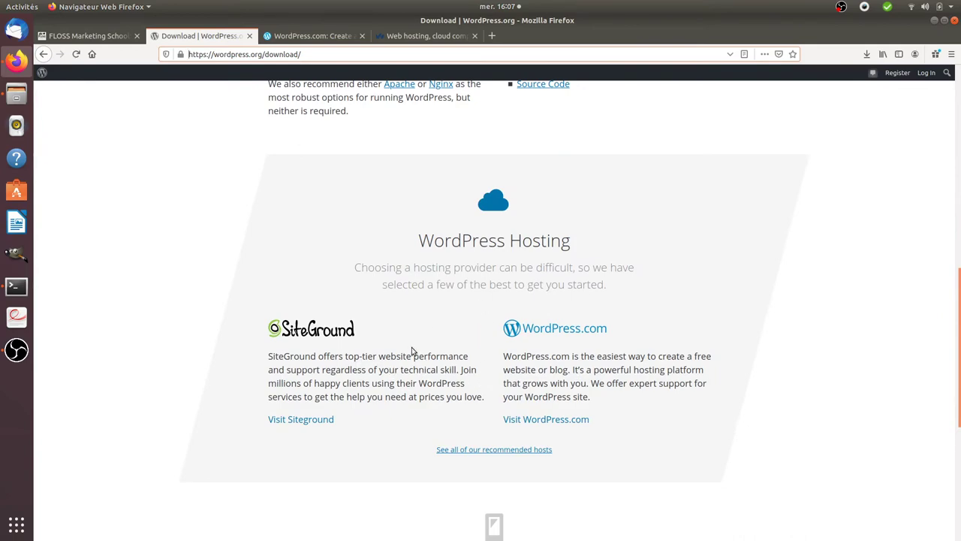
scroll(412, 350, up, 2)
scroll(412, 351, up, 5)
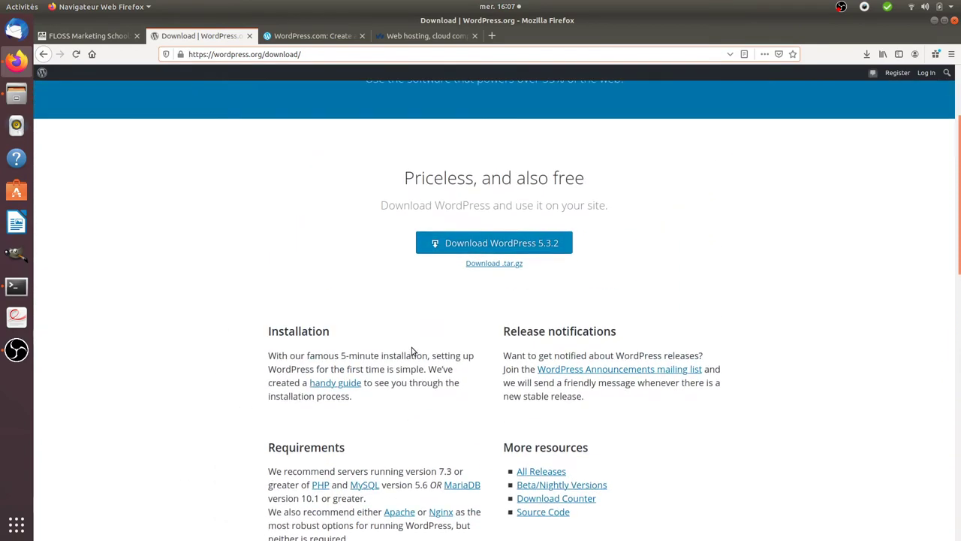
scroll(411, 351, up, 2)
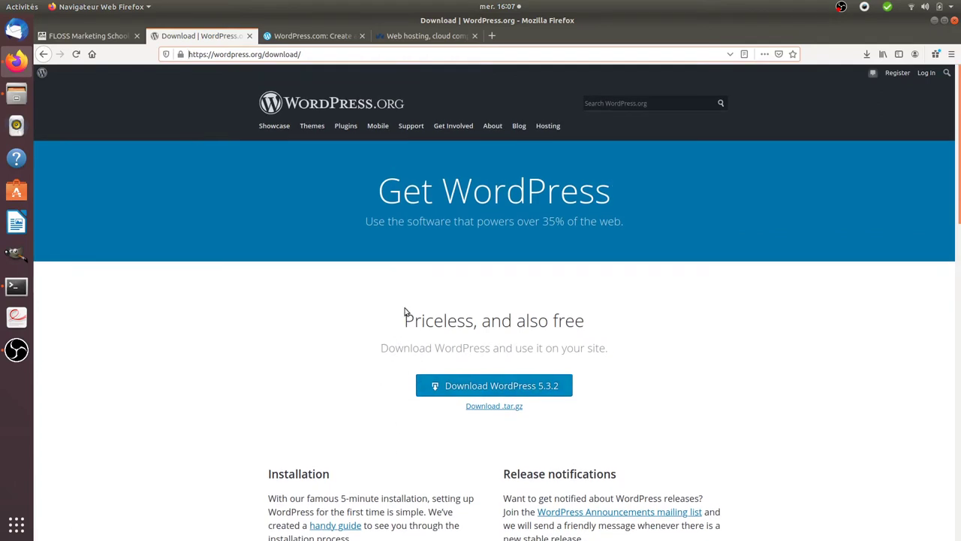
Save the WordPress 5.3.2 zip to disk and copy the download link's address
click(429, 396)
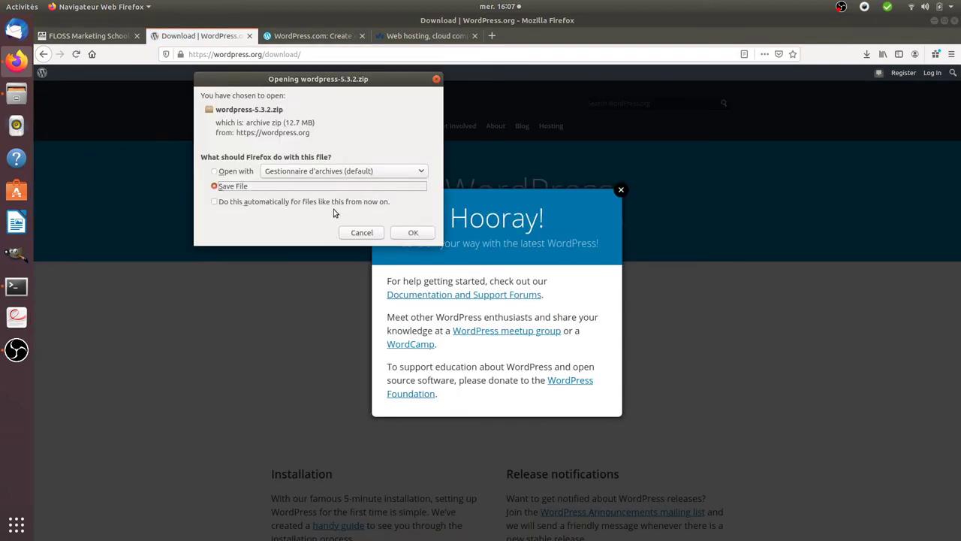
click(411, 234)
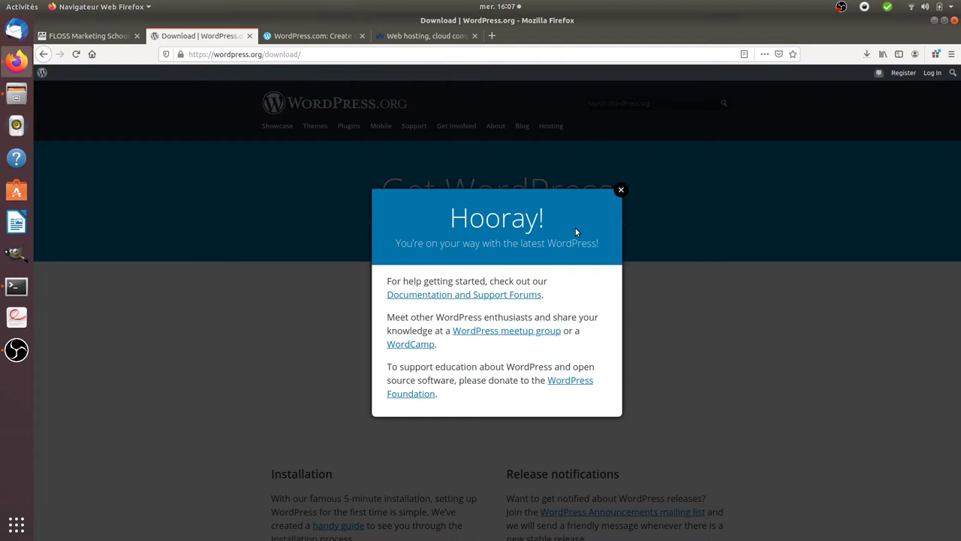
click(621, 192)
right_click(460, 390)
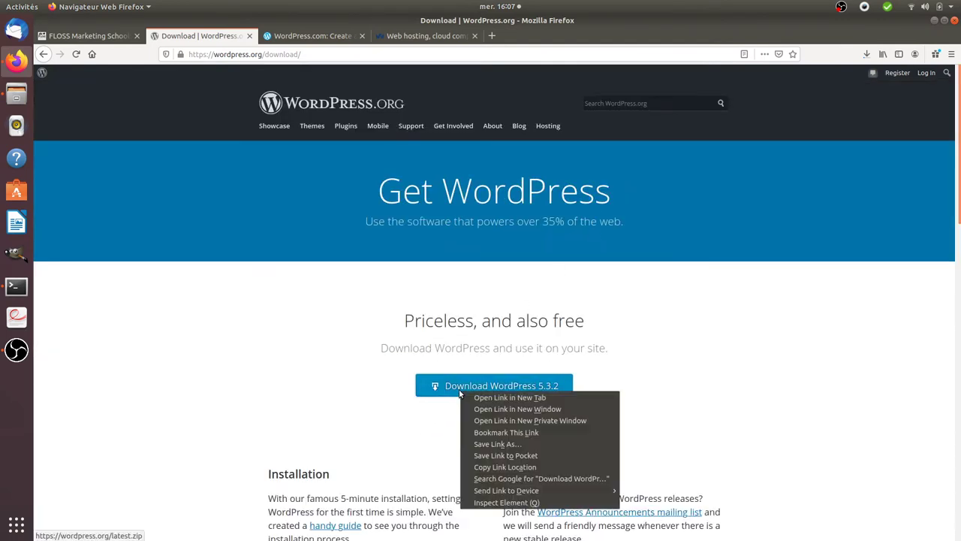
click(494, 467)
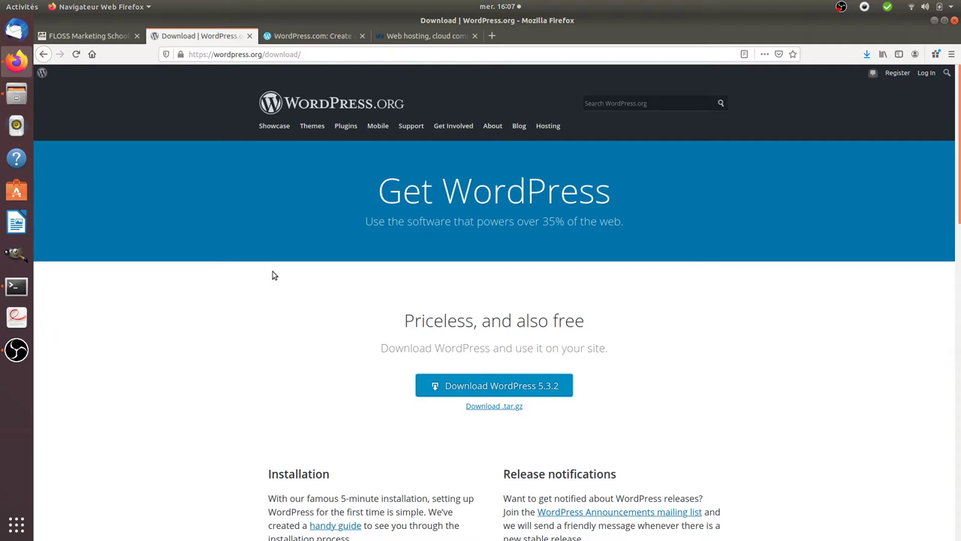
In a new terminal, create a wp16 folder under /var/www/html with sudo and enter it
key(ctrl+alt+t)
text(cd )
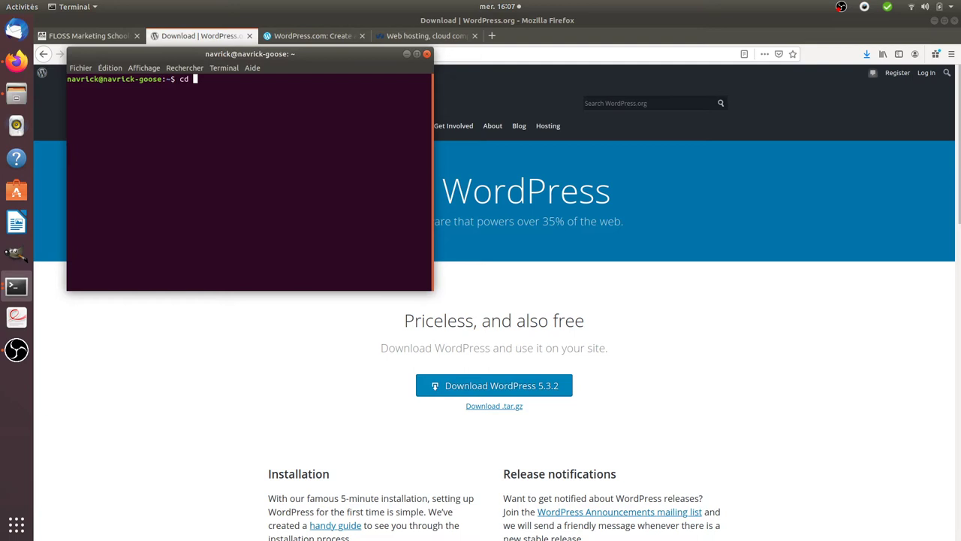
text(/var/www/html/)
key(Return)
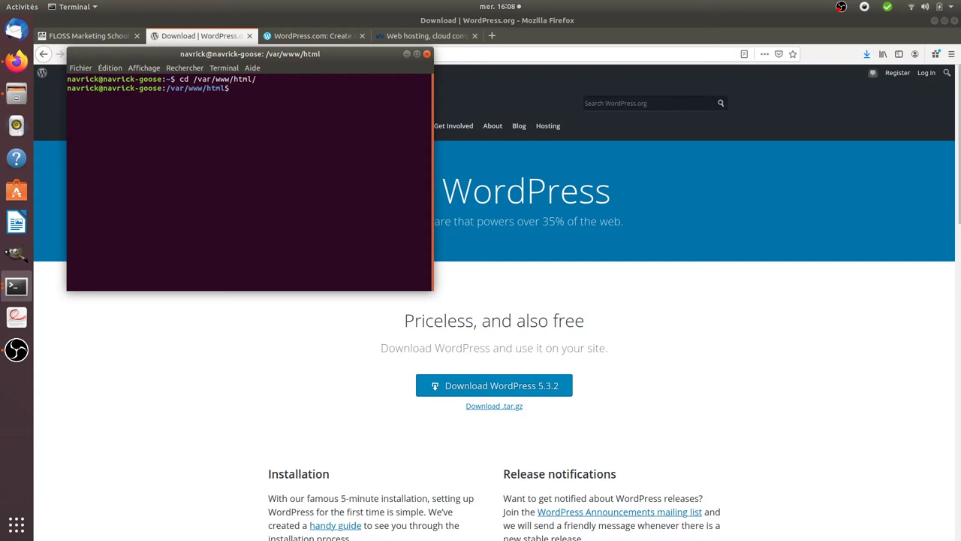
text(sudo mkdir wp16)
key(Return)
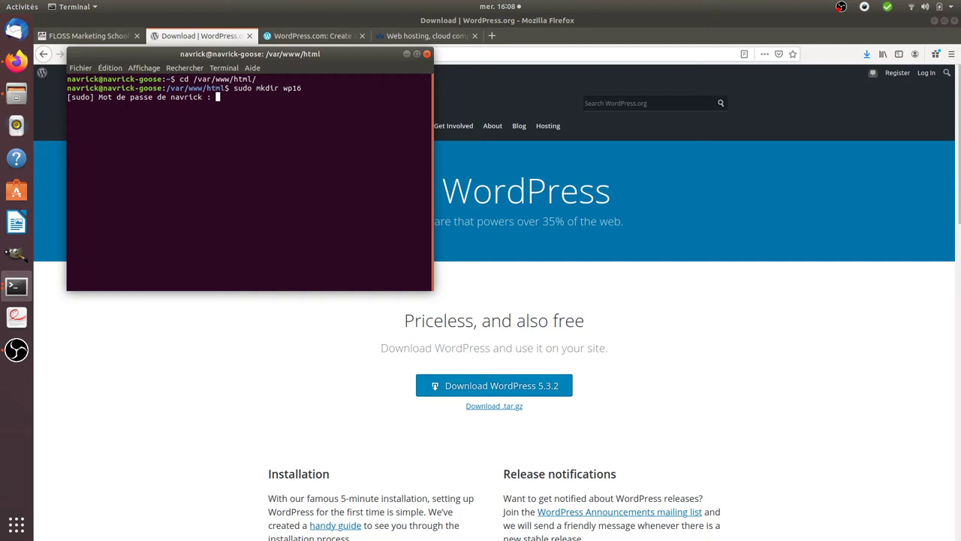
key(Return)
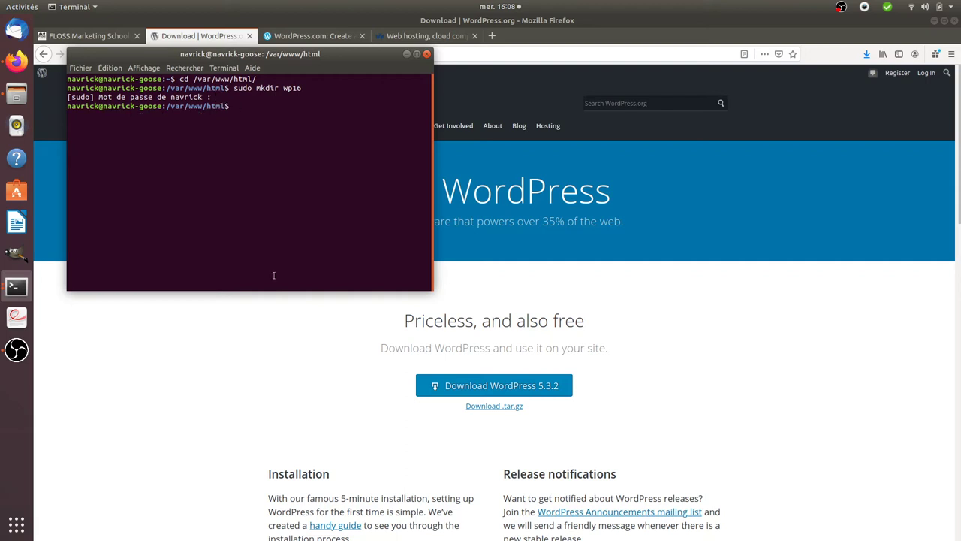
text(cd wp16/)
key(Return)
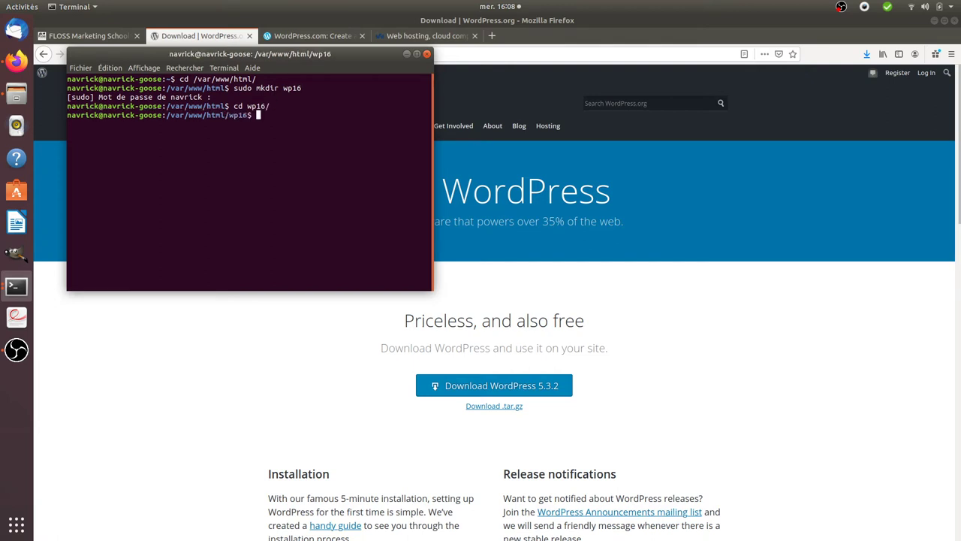
text(wget)
key(ctrl+shift+v)
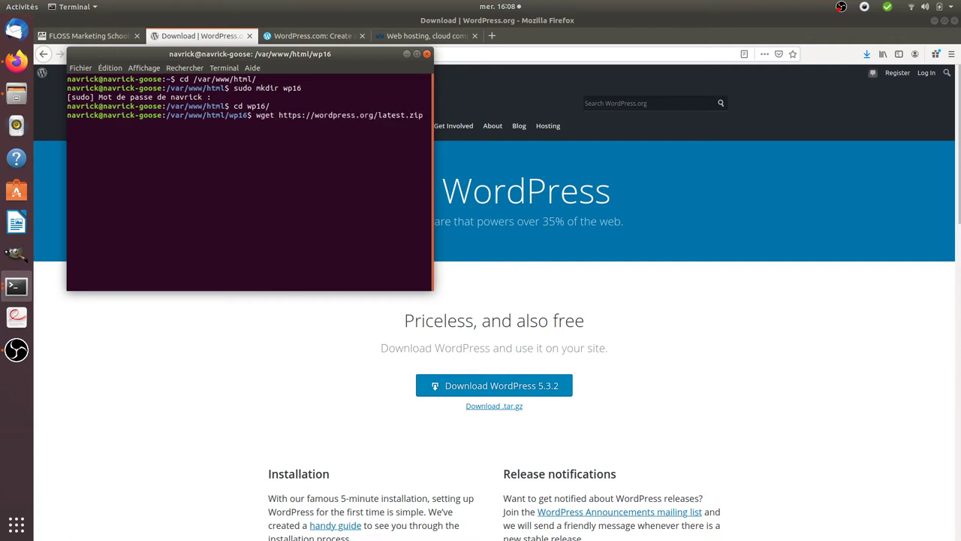
key(Return)
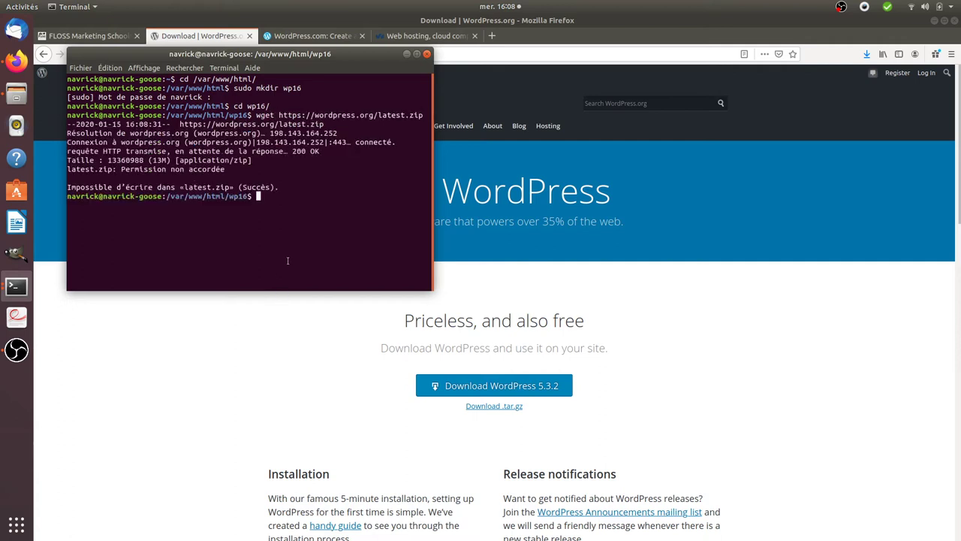
key(Up)
key(Home)
text(sudo)
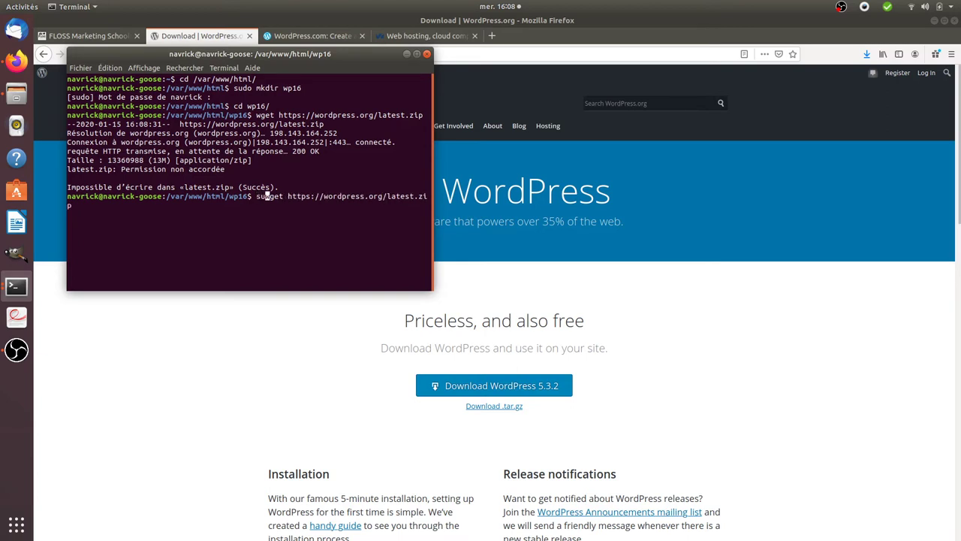
key(Return)
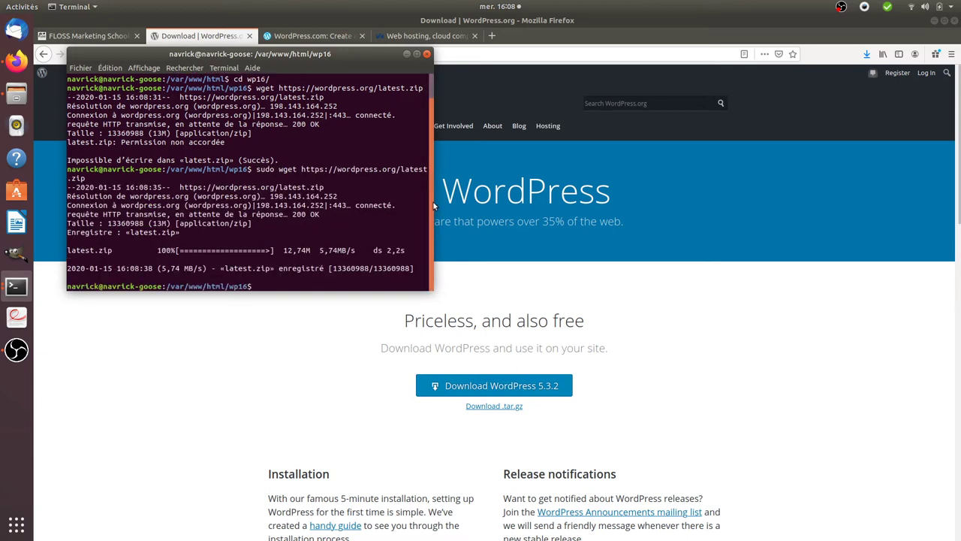
Widen the terminal, list wp16, and extract latest.zip with sudo unzip
drag(431, 201, 818, 188)
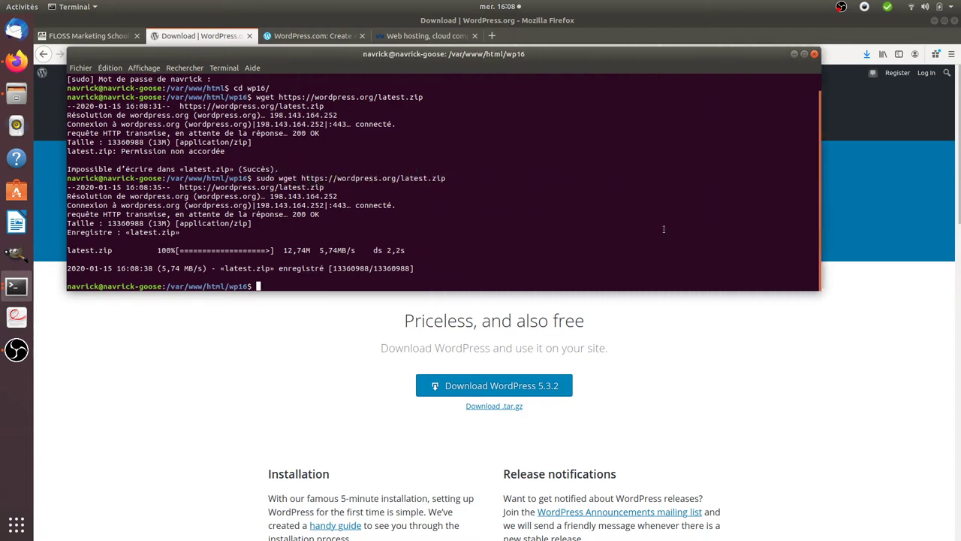
text(ls)
key(Return)
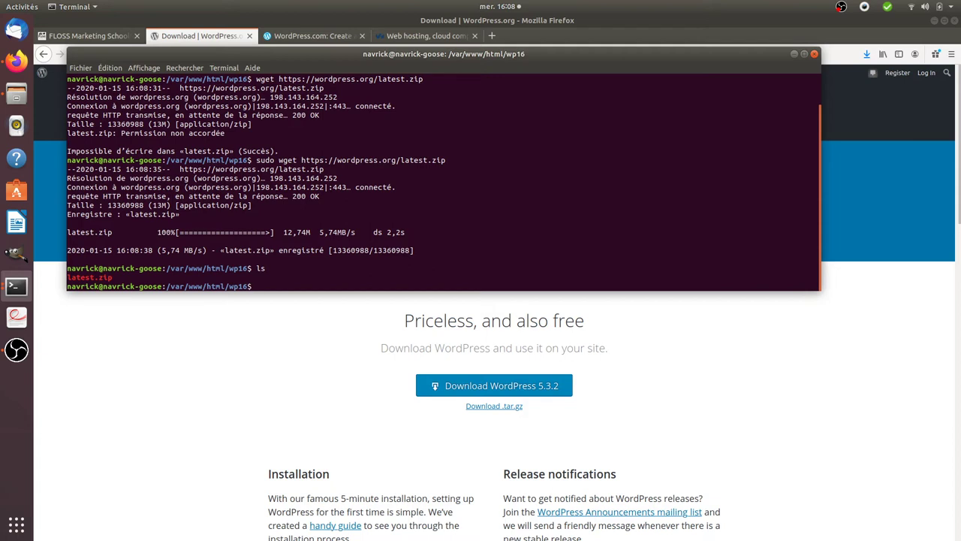
text(sudo unzip latest.zip)
key(Return)
List the extracted contents, then enter the wordpress folder and list its files
text(ls)
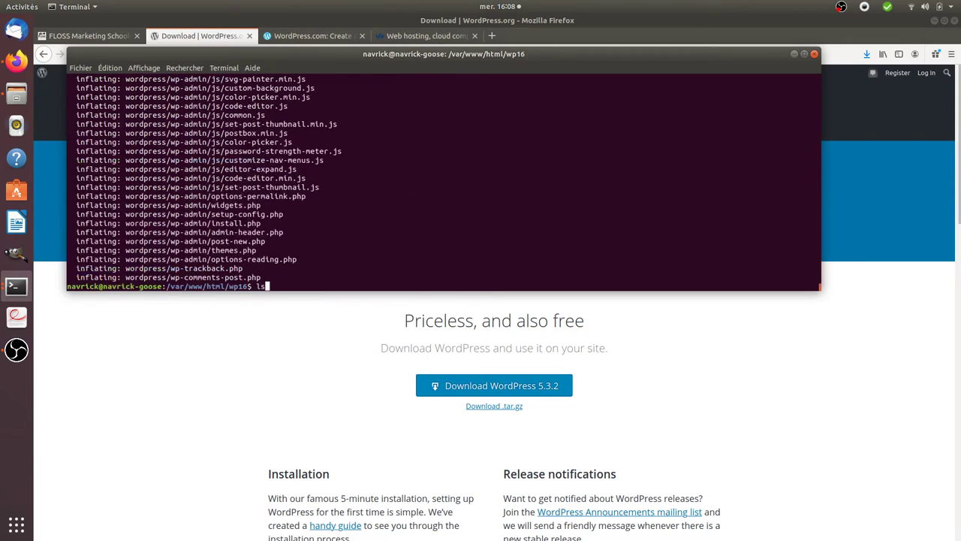
key(Return)
text(cd )
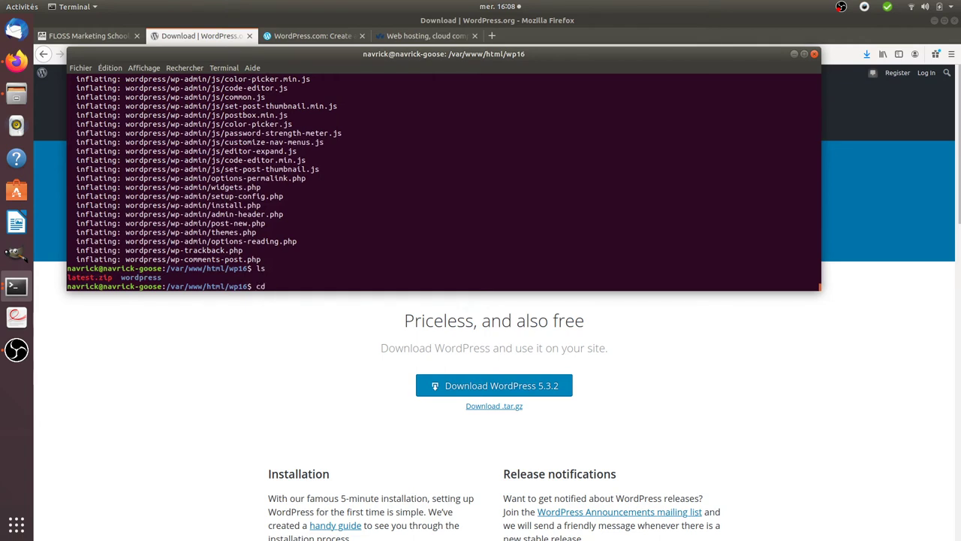
text(wordp)
key(Tab)
key(Return)
text(ls)
key(Return)
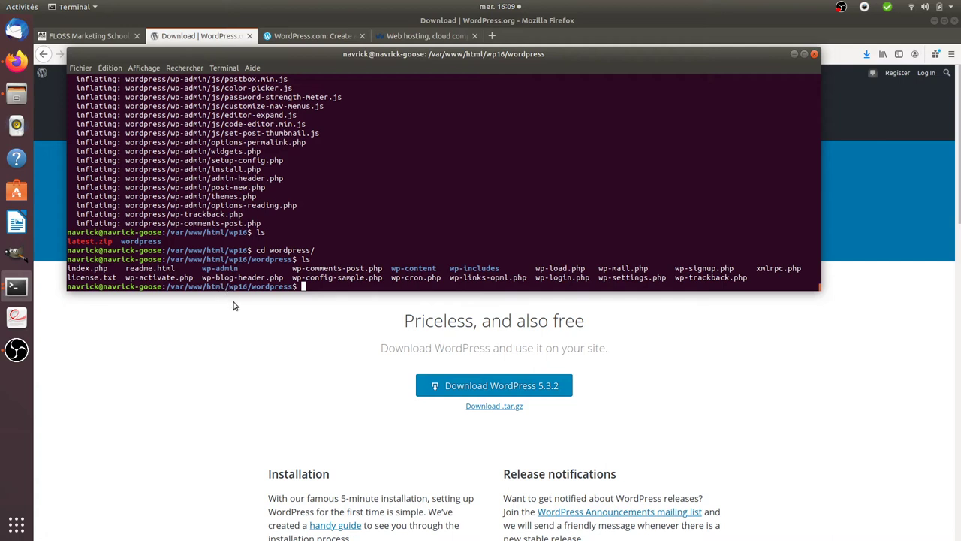
Launch gedit from the terminal, type localhost/wp16/wordpress/ and select it all
click(262, 316)
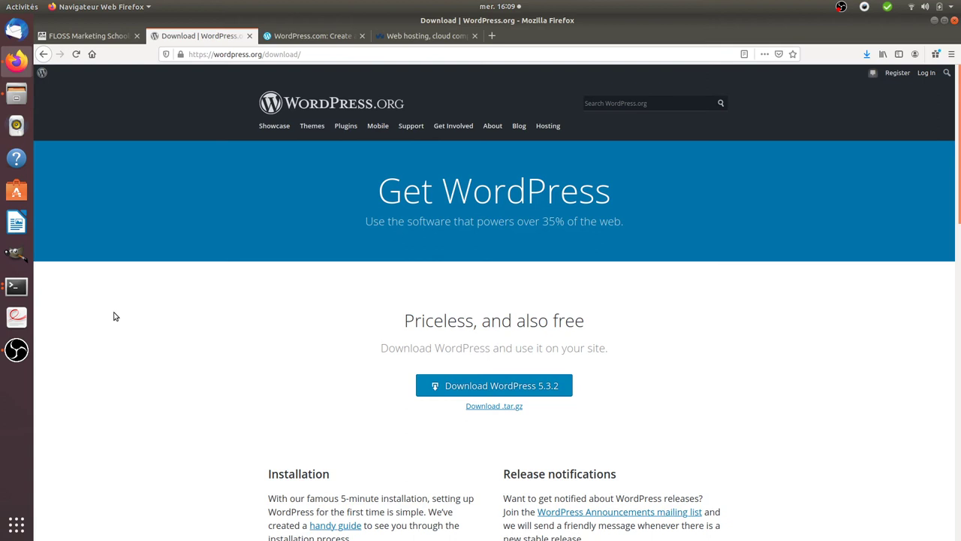
click(16, 286)
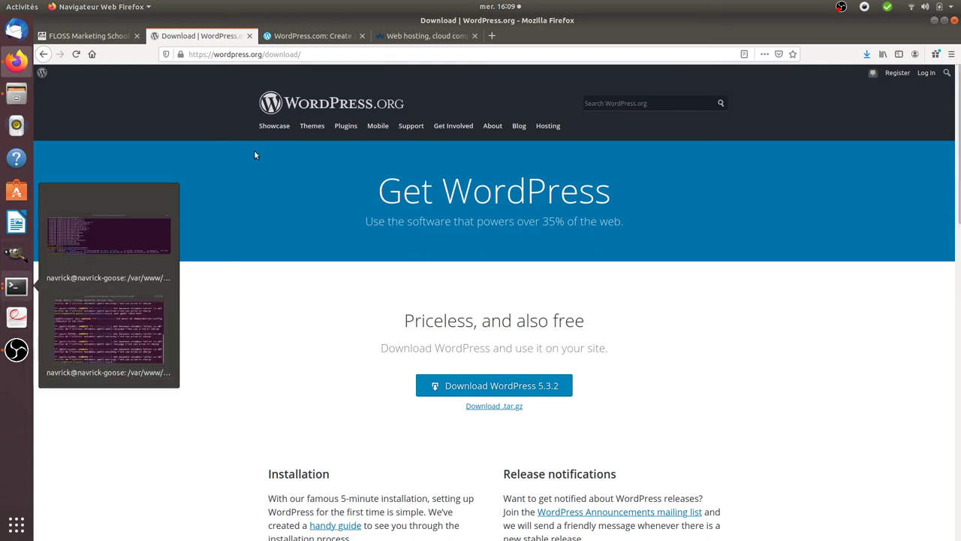
click(115, 319)
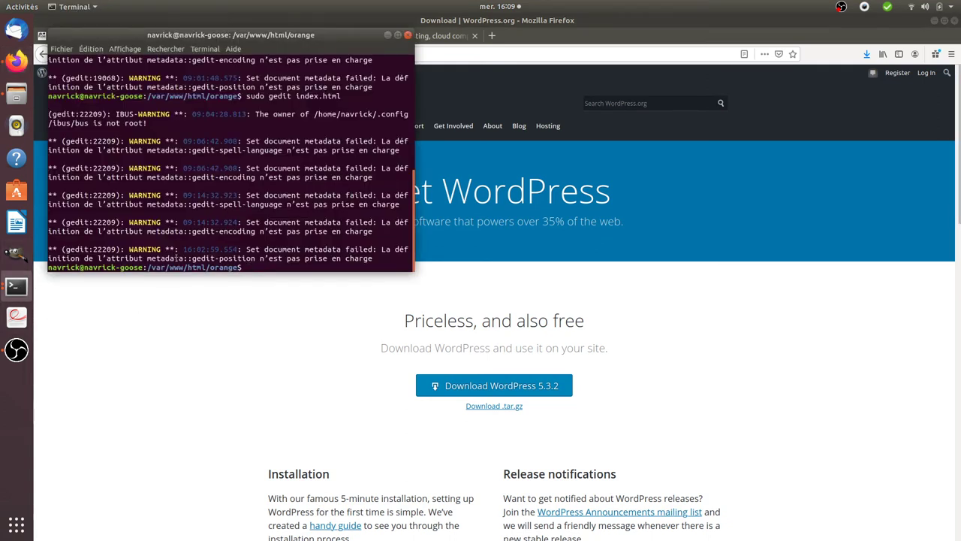
text(gedit)
key(Return)
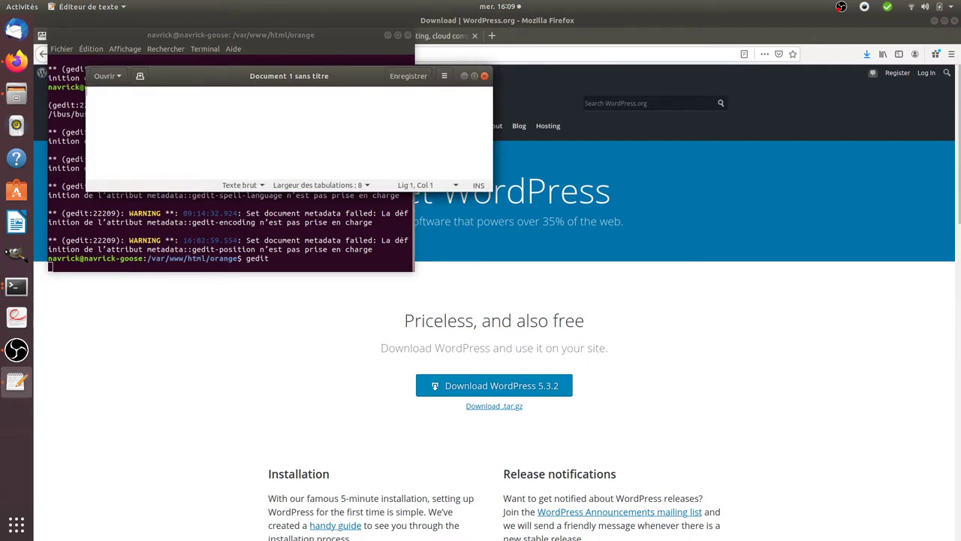
text(localhost/)
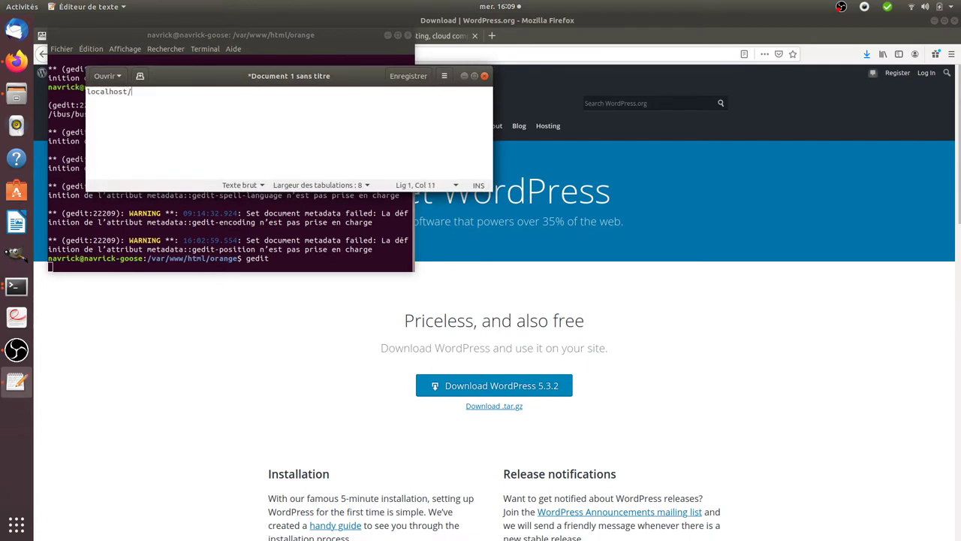
text(wp16/wordpress/)
key(ctrl+a)
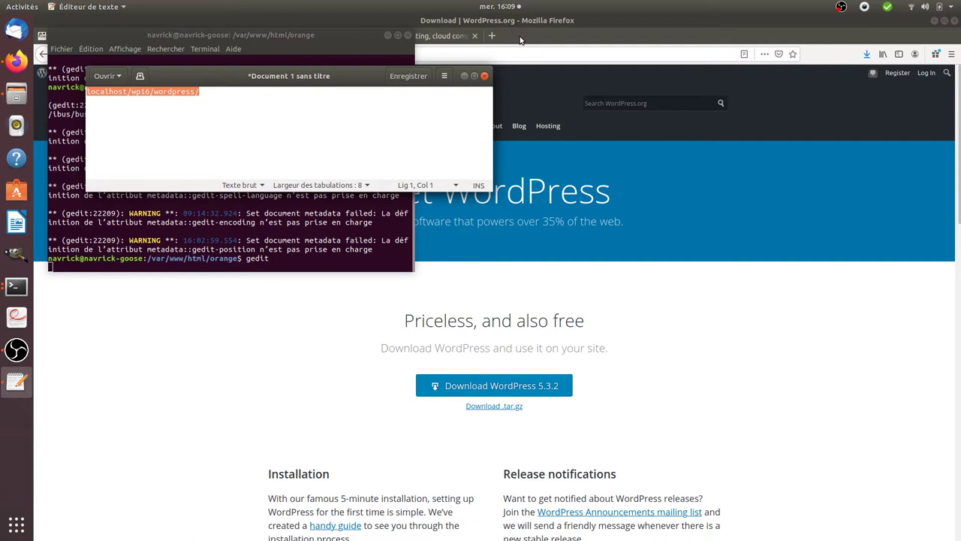
Load localhost/wp16/wordpress/ in a new tab and continue past the welcome page with Let's go!
key(ctrl+c)
click(520, 40)
click(493, 36)
key(ctrl+v)
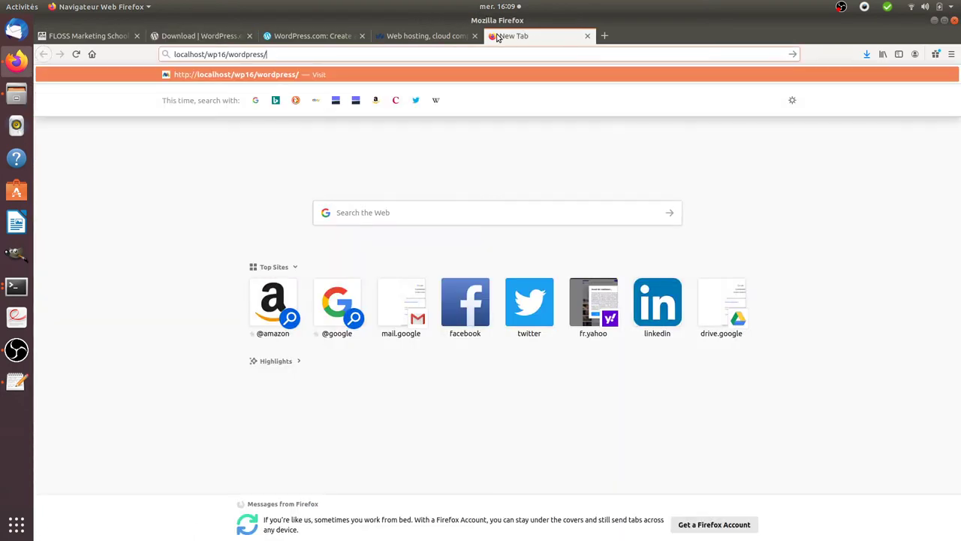
key(Return)
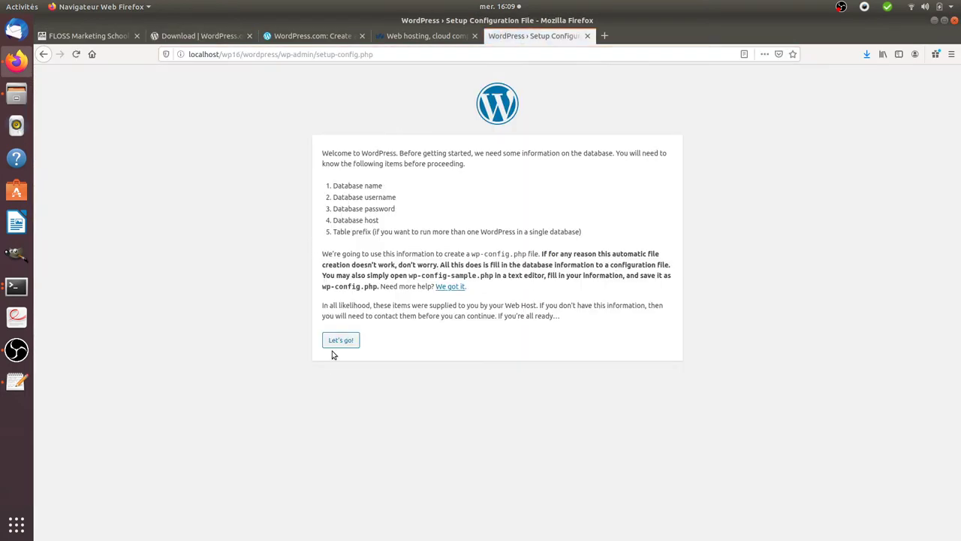
drag(315, 156, 531, 170)
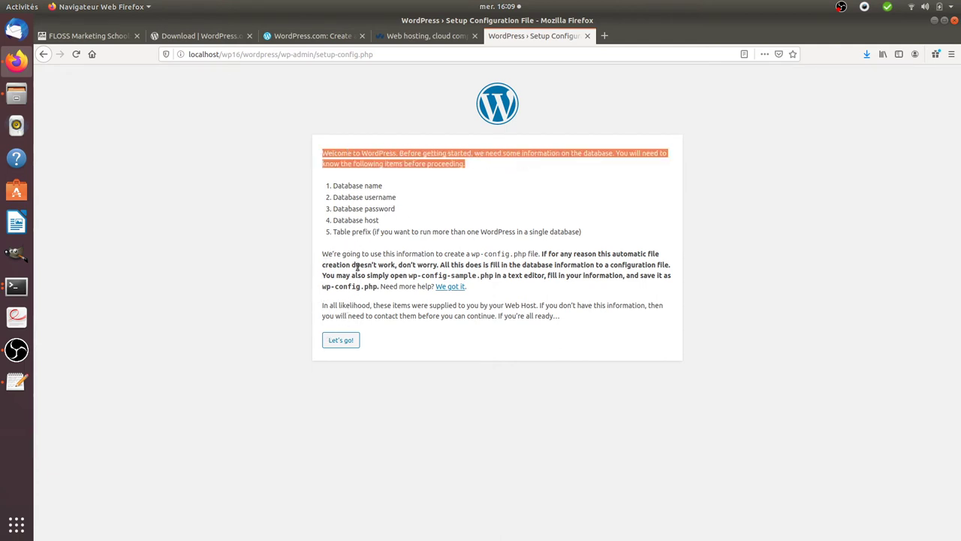
click(358, 267)
click(350, 341)
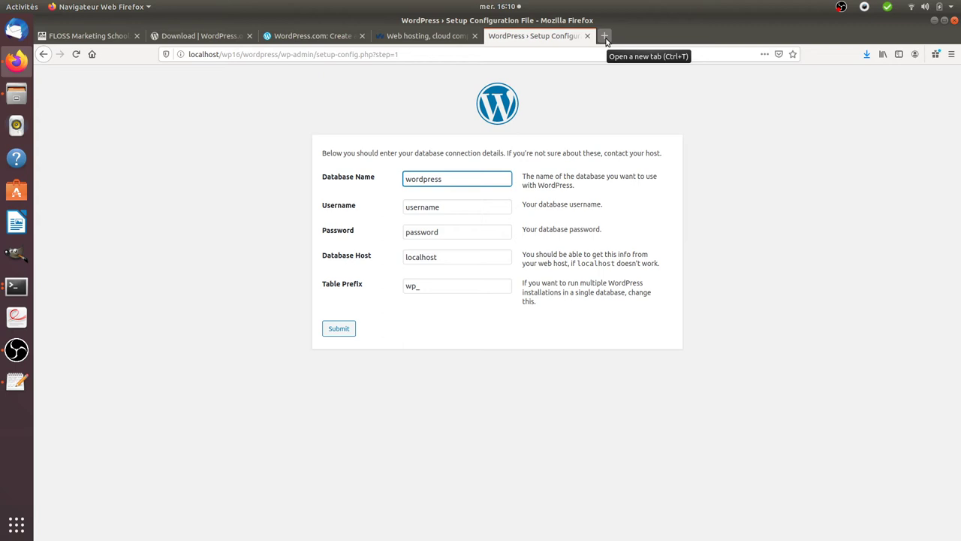
Open localhost/phpmyadmin in a new tab and log in with Go
click(606, 40)
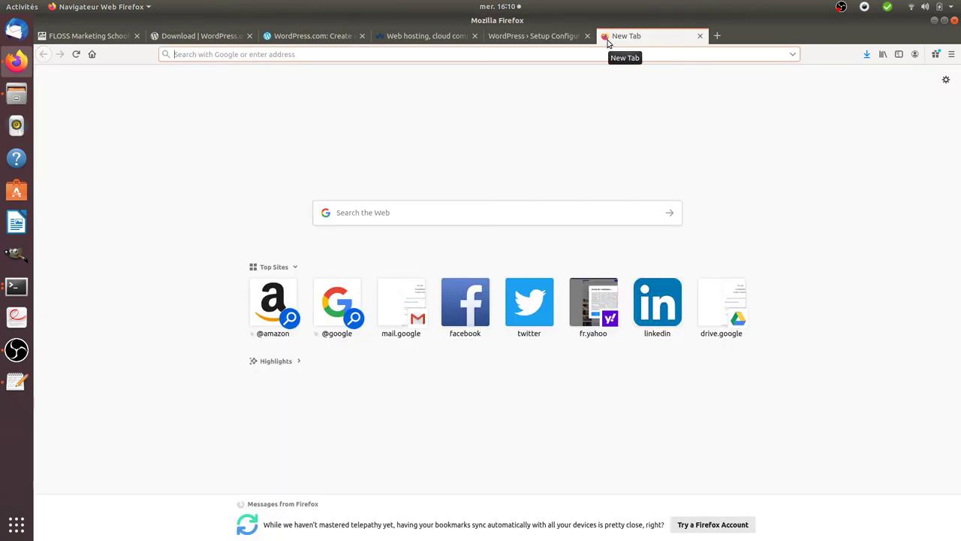
text(localhost/phpmyadmin/)
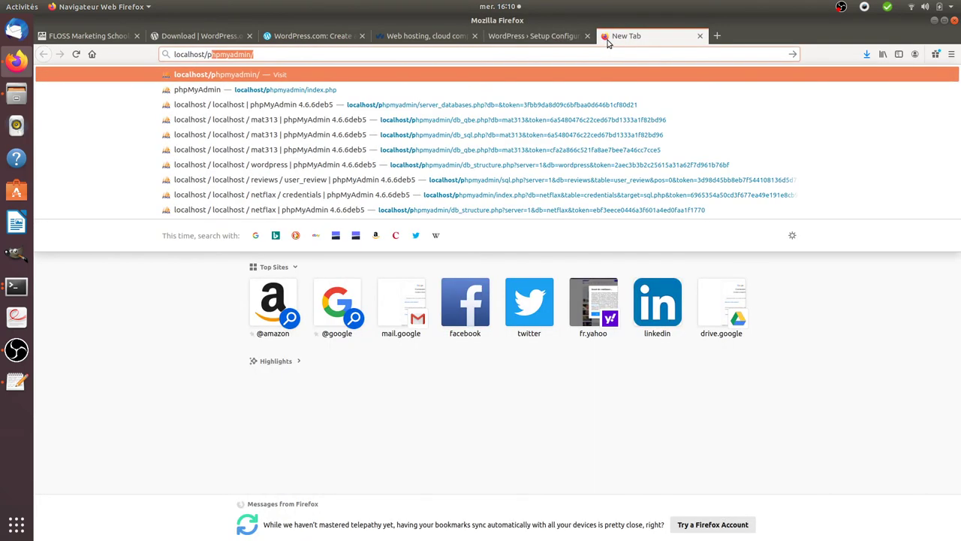
key(Return)
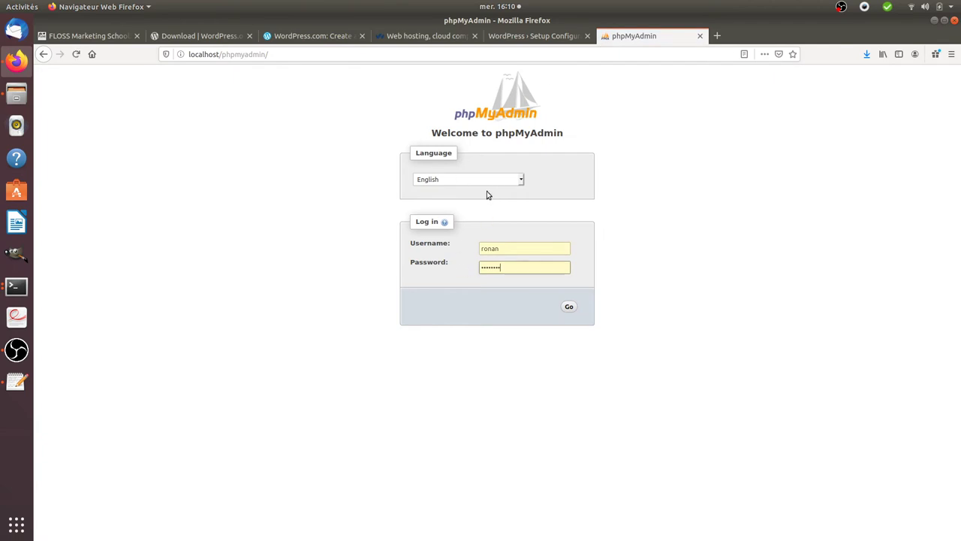
click(568, 306)
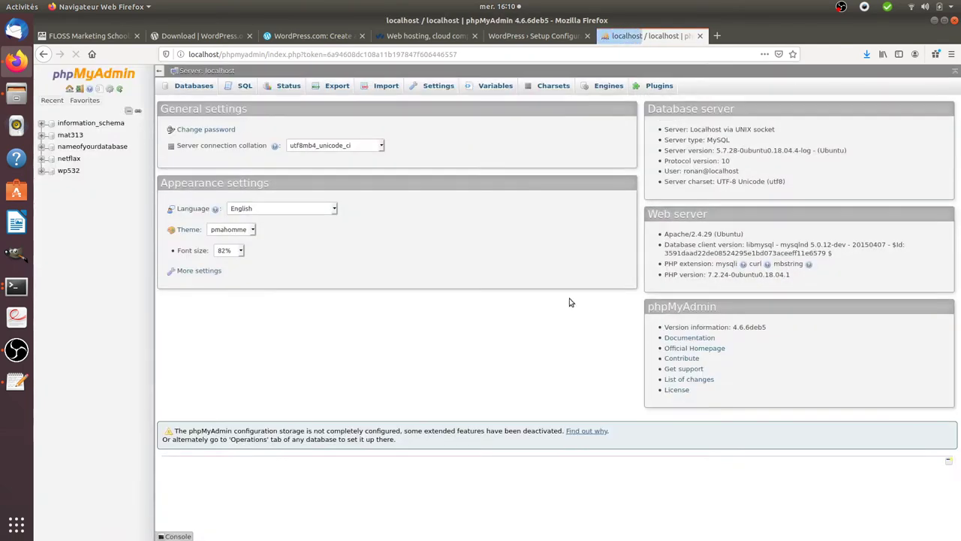
Enter database name wp16 plus the database username and password in the setup form
click(538, 35)
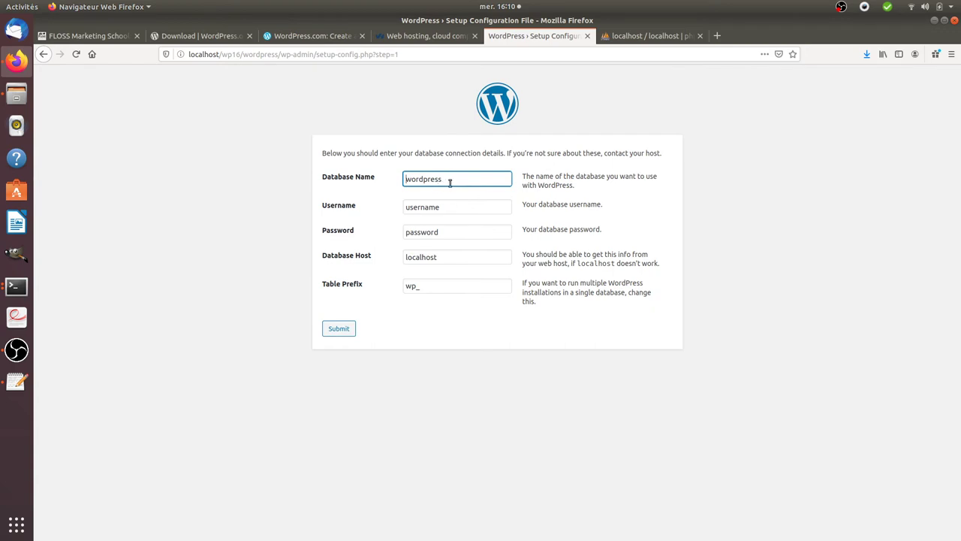
drag(450, 182, 413, 180)
text(p16)
key(Tab)
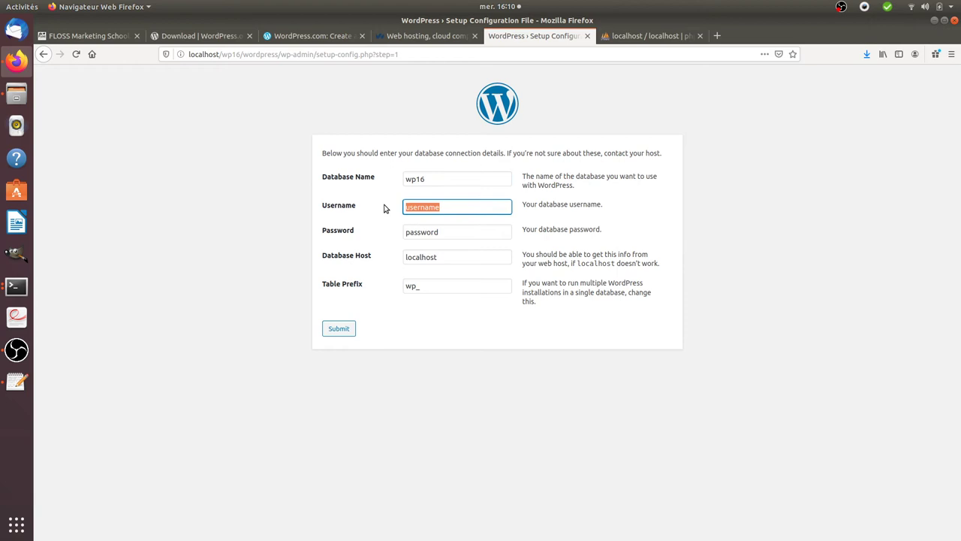
text(rott)
key(Tab)
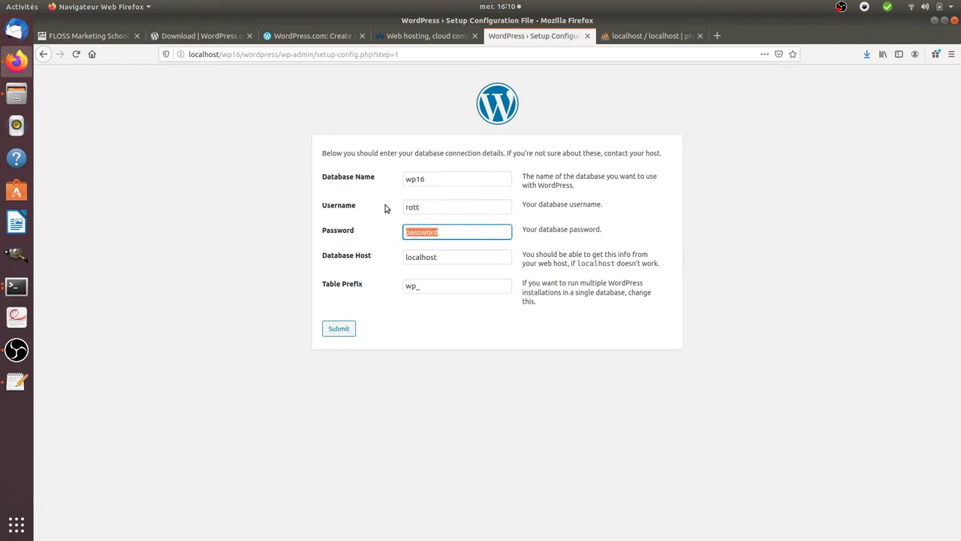
key(shift+Tab)
text(ronan)
key(Tab)
text(roo)
Check the username and the localhost host value, then submit the connection details
drag(425, 208, 384, 203)
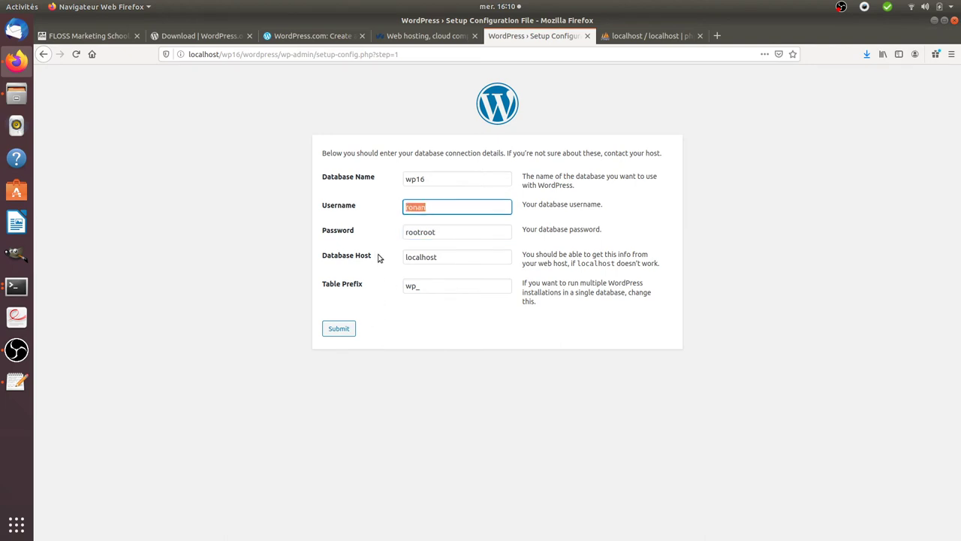
click(461, 260)
drag(461, 260, 392, 269)
click(348, 328)
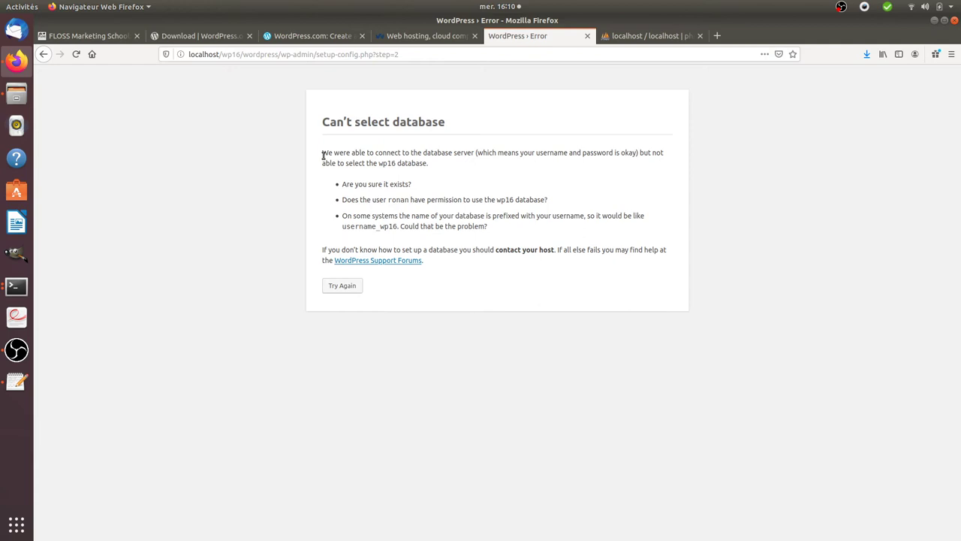
Read the 'Can't select database' error explanation on the setup page
drag(323, 155, 496, 198)
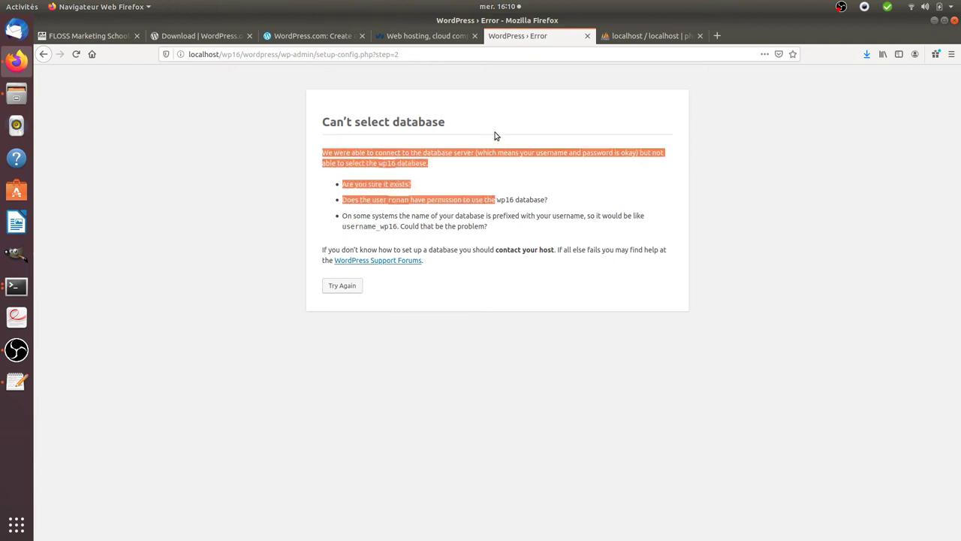
click(394, 160)
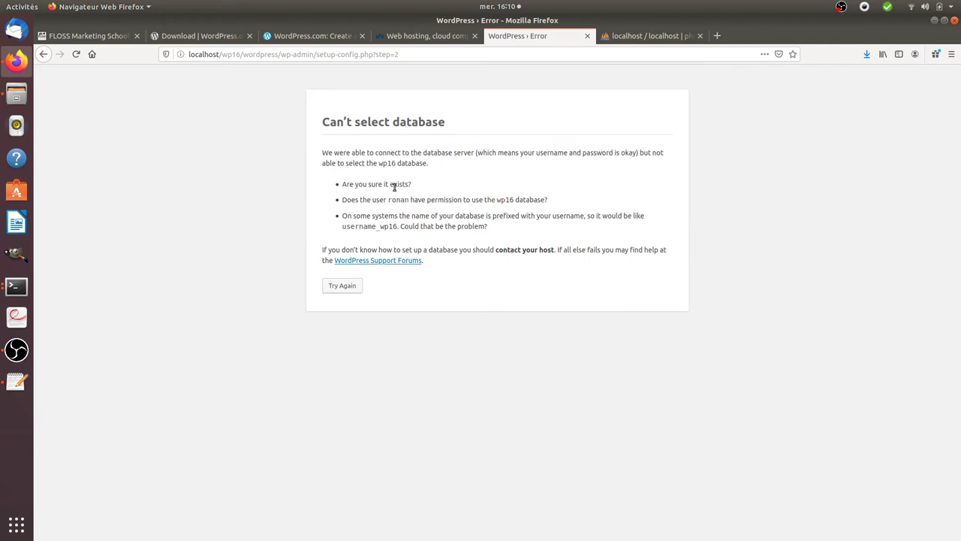
drag(328, 152, 451, 153)
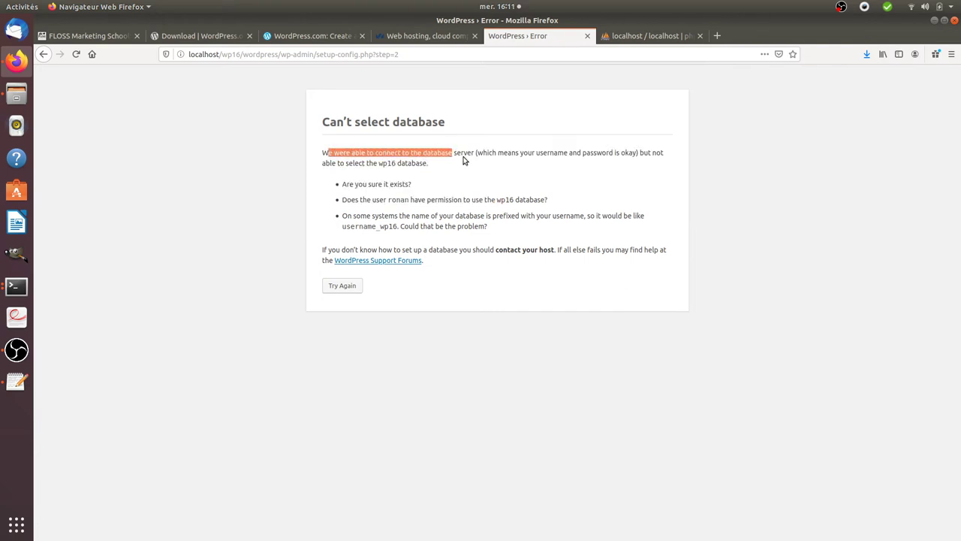
Confirm phpMyAdmin's Databases list has no wp16, then return to the WordPress folder terminal
click(631, 37)
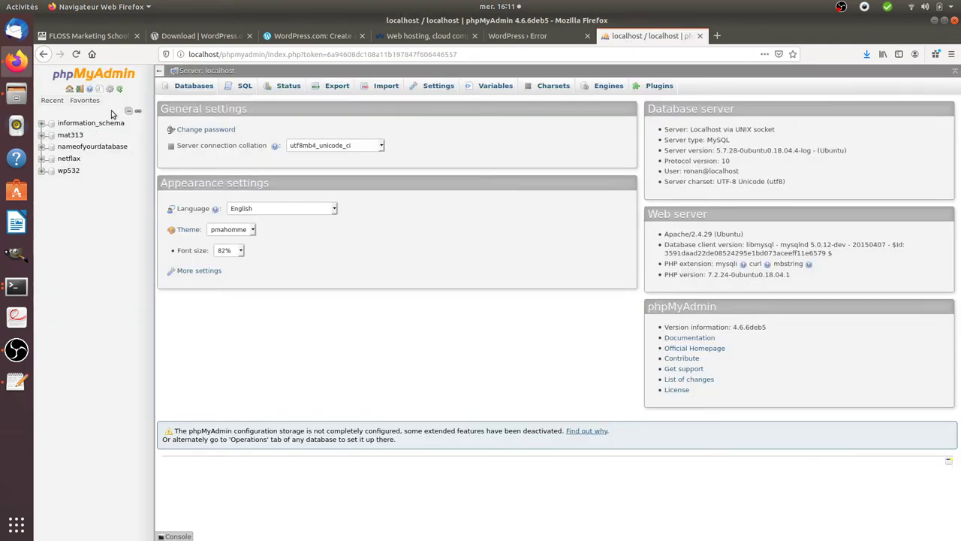
click(180, 86)
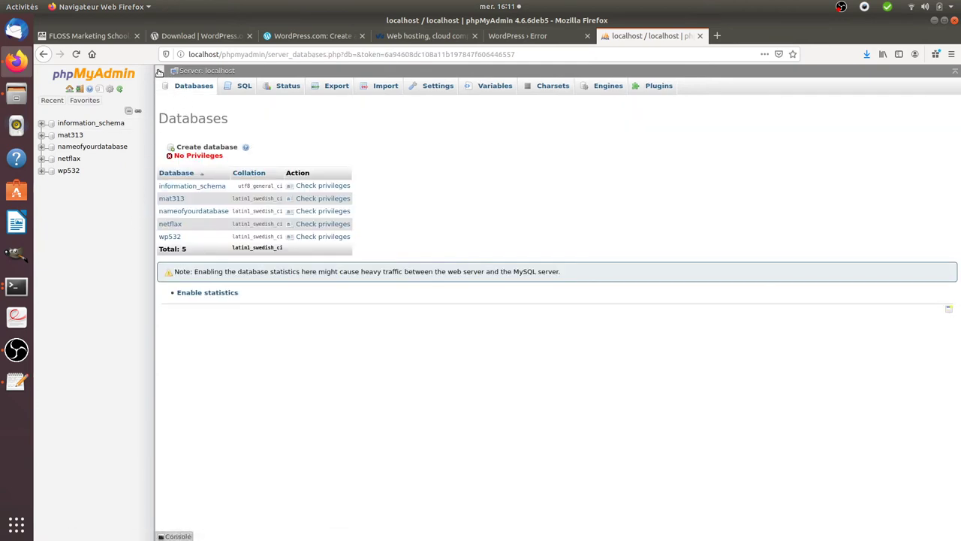
click(158, 71)
click(42, 69)
click(25, 293)
click(103, 310)
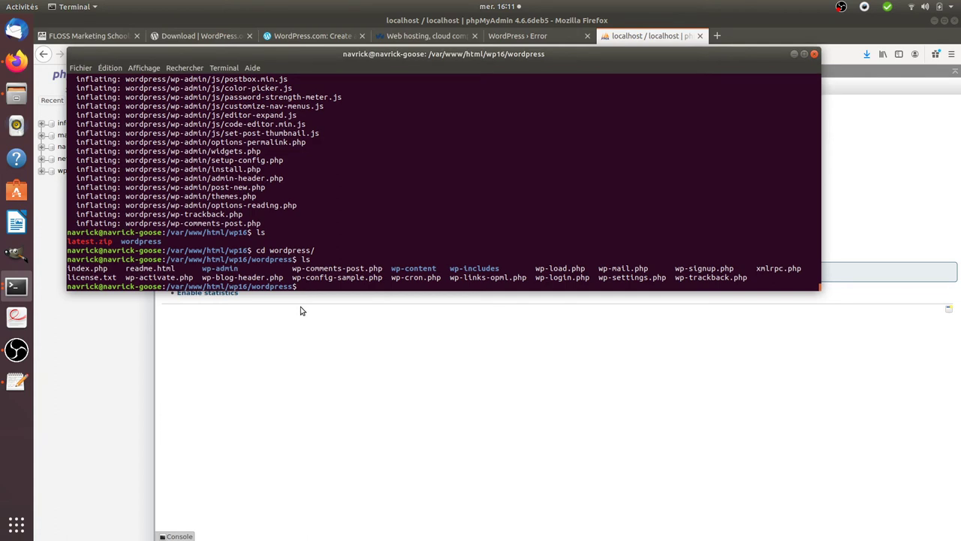
Start sudo mysql and create database wp16 by editing a recalled CREATE DATABASE command
text(sudo mysql)
key(Return)
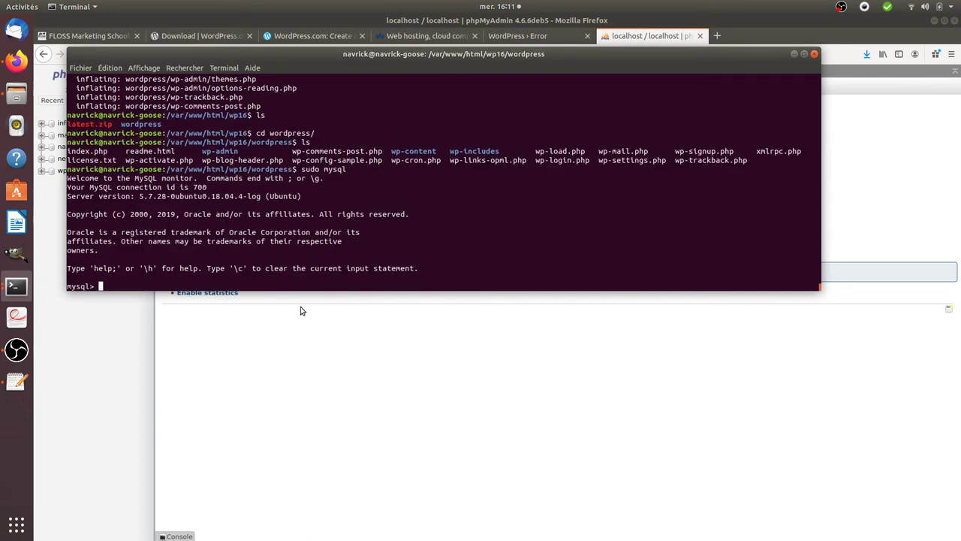
key(ctrl+shift+v)
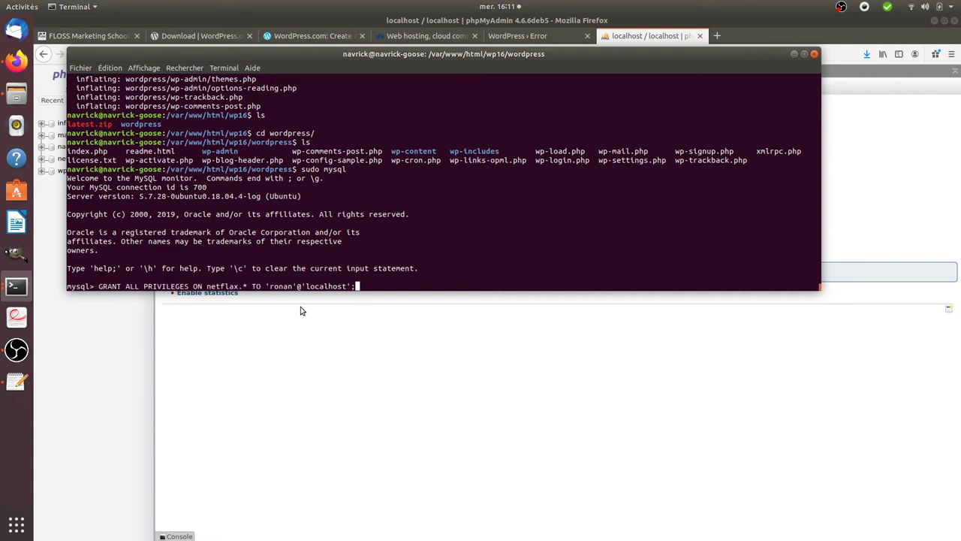
key(Up)
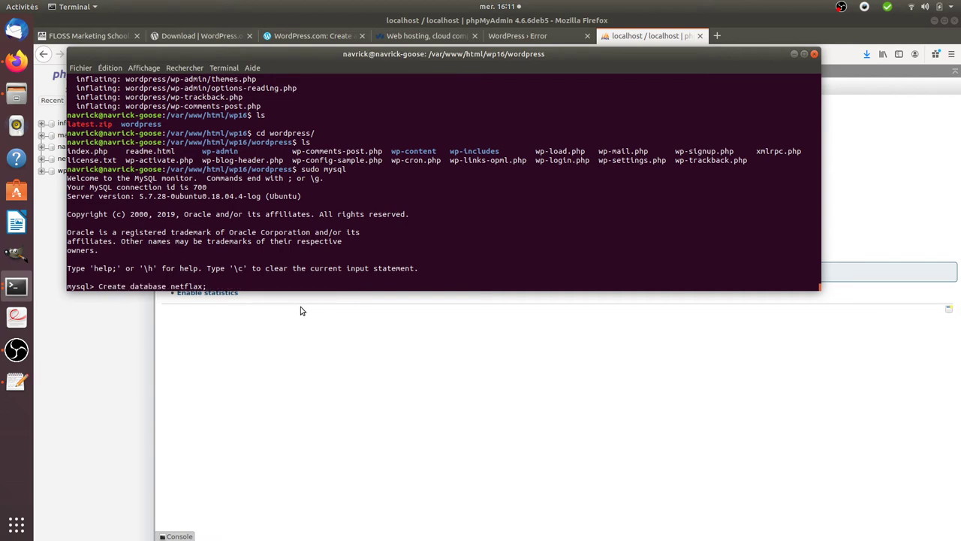
key(Left)
key(BackSpace)
key(BackSpace)
key(BackSpace)
key(BackSpace)
key(BackSpace)
key(BackSpace)
key(BackSpace)
text(wp16)
key(Return)
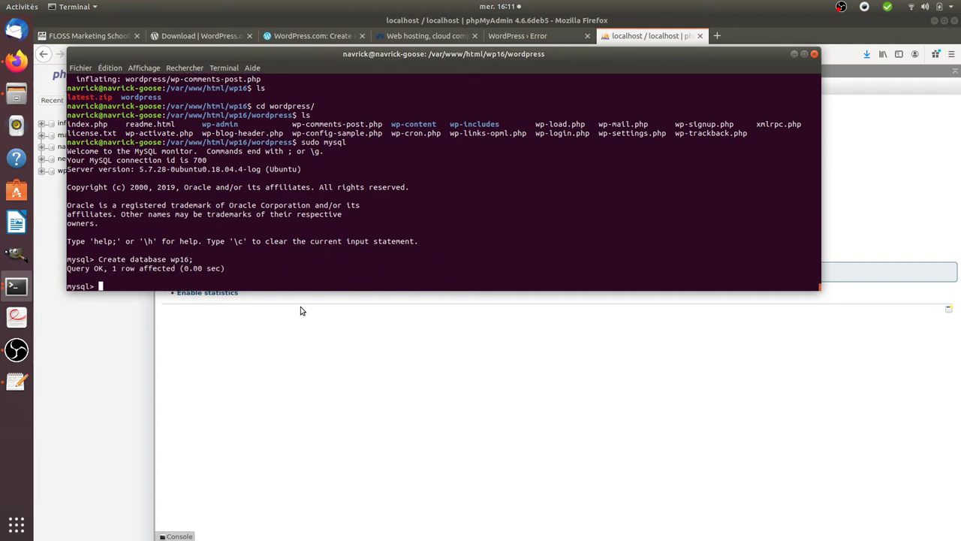
click(301, 310)
Refresh phpMyAdmin's database list, which still lacks wp16, then bring up the terminal windows
click(549, 36)
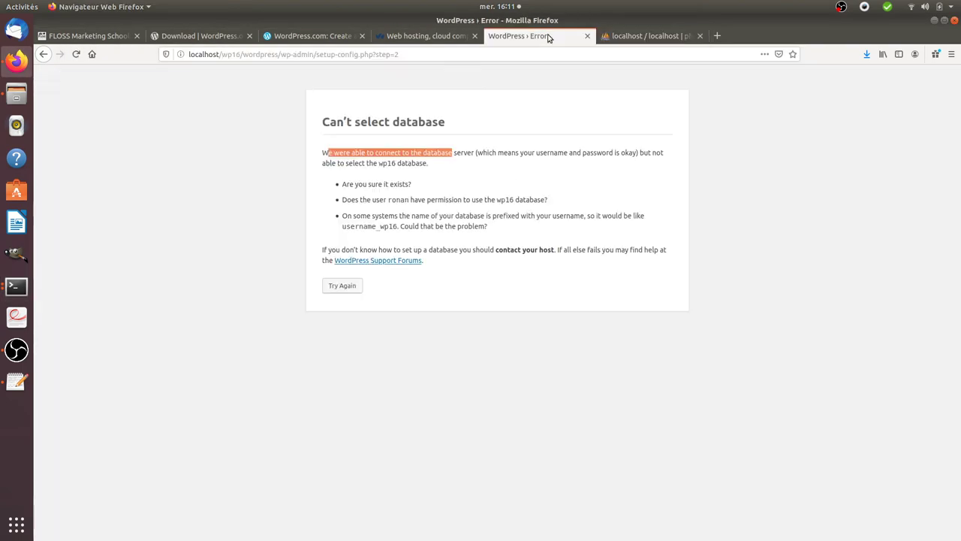
click(613, 36)
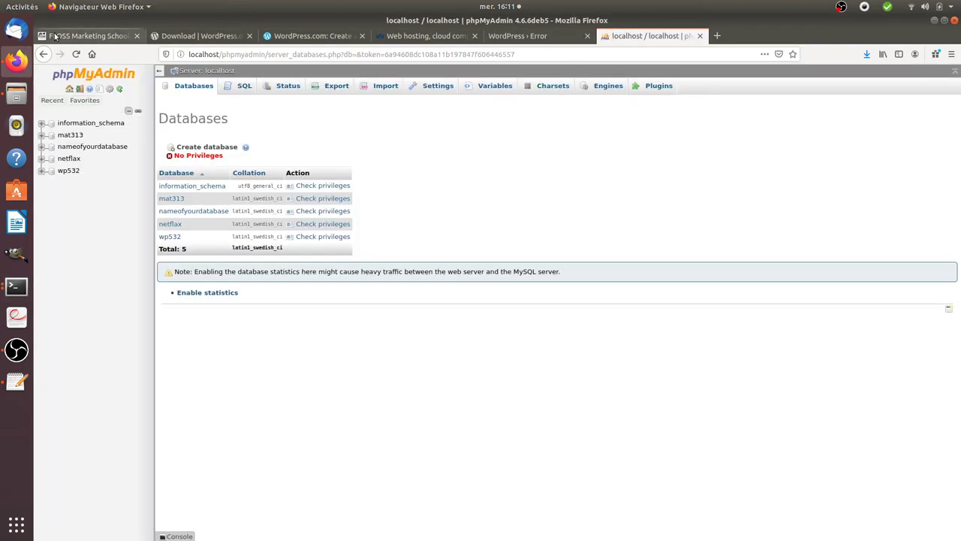
click(75, 55)
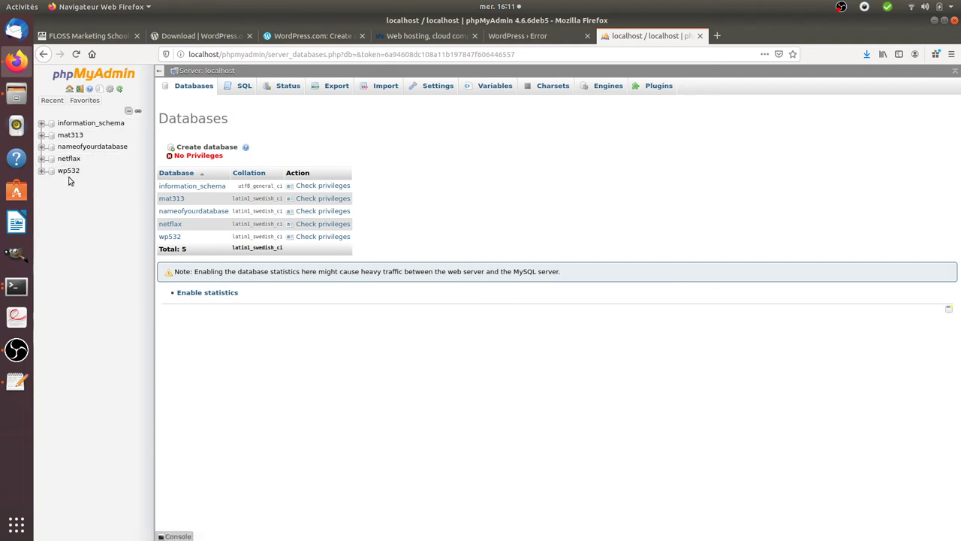
click(16, 287)
Grant the local user all privileges on wp16.*, then reload phpMyAdmin to see wp16 listed
click(111, 242)
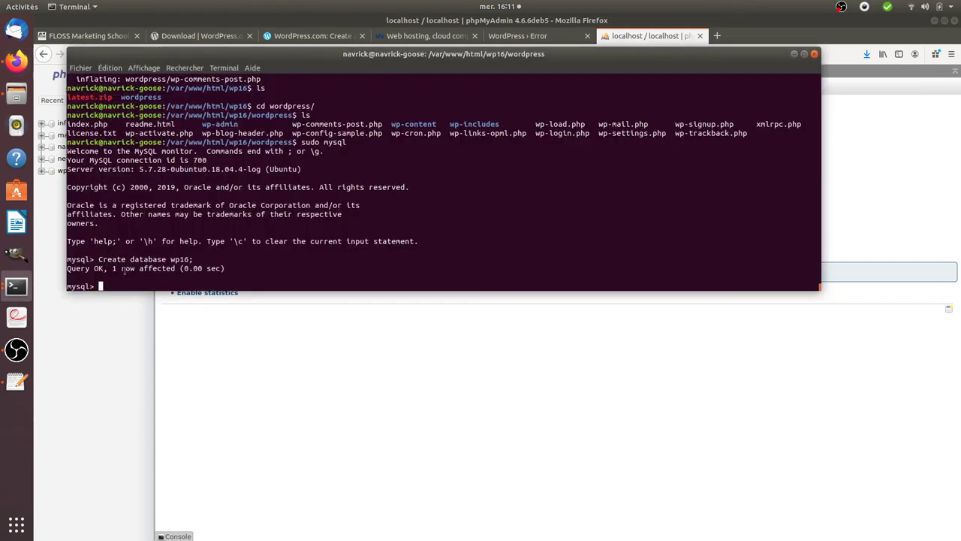
key(Up)
key(Up)
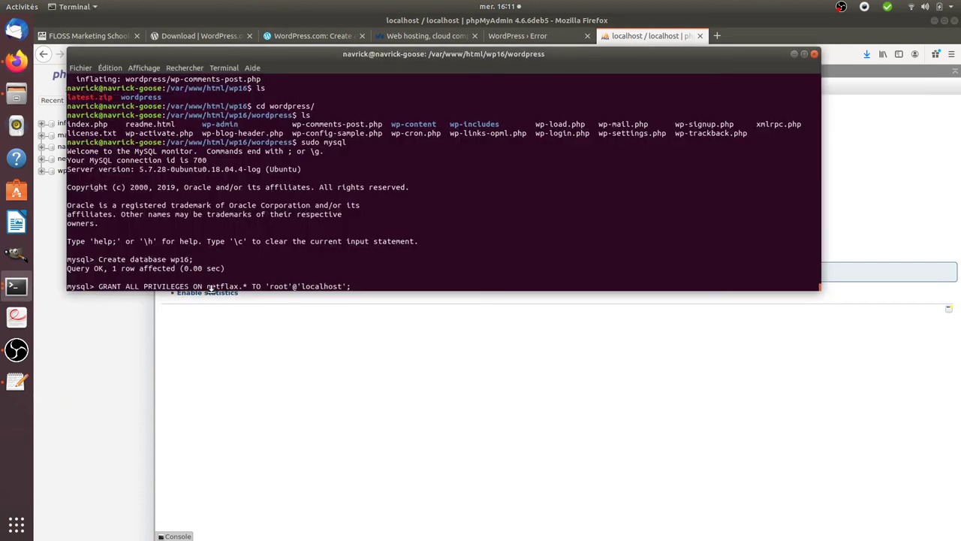
key(Left)
key(Left)
key(Left)
key(Left)
key(Left)
key(Left)
key(Left)
key(Left)
key(Left)
key(Left)
key(Left)
key(Left)
key(Left)
key(Left)
key(Left)
key(Left)
key(Left)
text(onan)
key(Delete)
key(Delete)
key(Delete)
key(Left)
key(Left)
key(Left)
key(Left)
key(Left)
key(Left)
key(Left)
key(Left)
key(Left)
key(Left)
key(Left)
key(Left)
key(Left)
key(Left)
key(Left)
key(Left)
key(Left)
key(Left)
key(Left)
key(Delete)
key(Delete)
key(Delete)
key(Delete)
key(Delete)
key(Delete)
key(Delete)
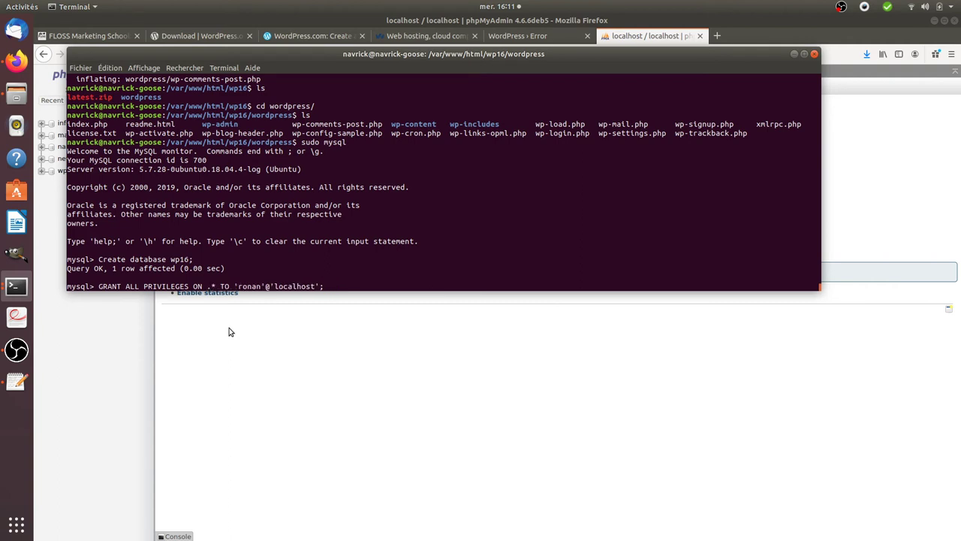
text(wp16)
key(Return)
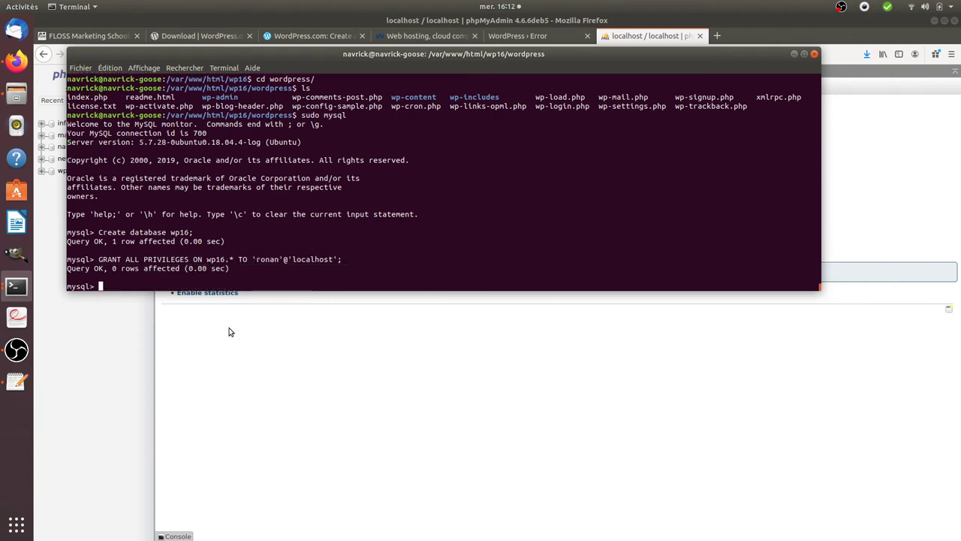
click(276, 355)
key(F5)
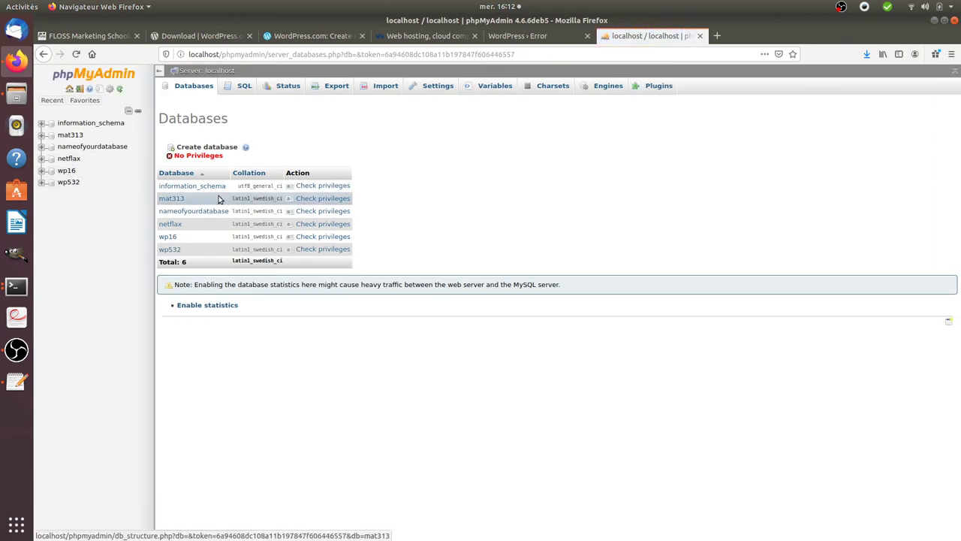
Retry the wp16 database connection with the password retyped and resubmit the details
click(510, 35)
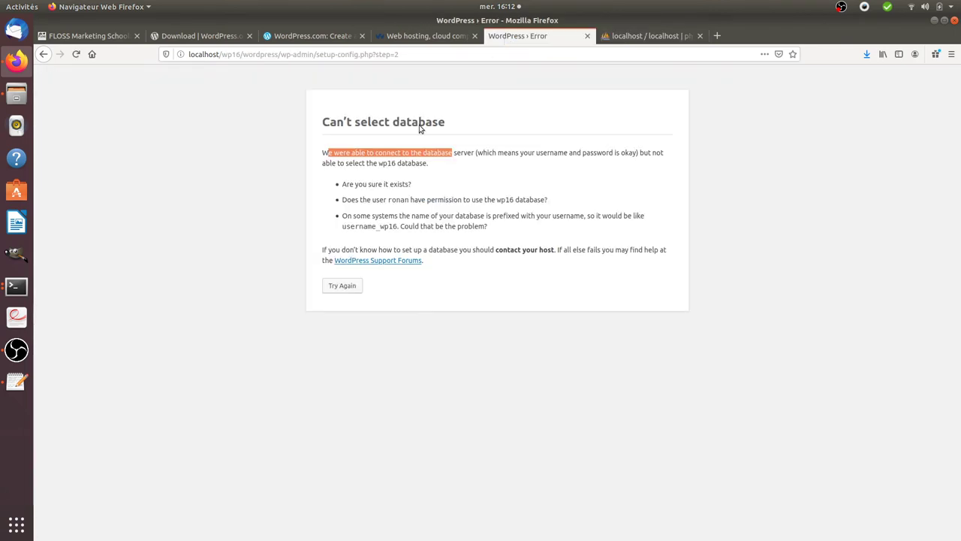
click(339, 288)
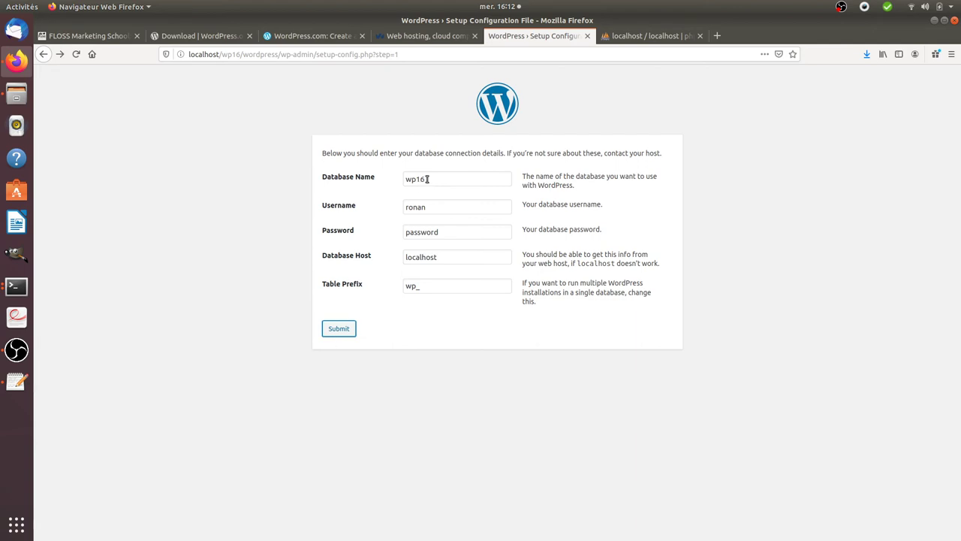
double_click(421, 233)
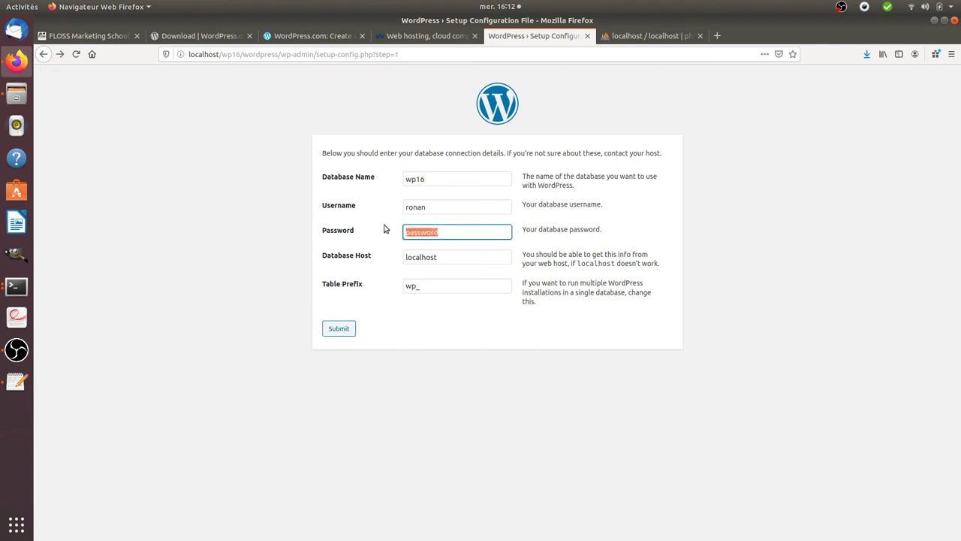
text(rootroot)
click(339, 327)
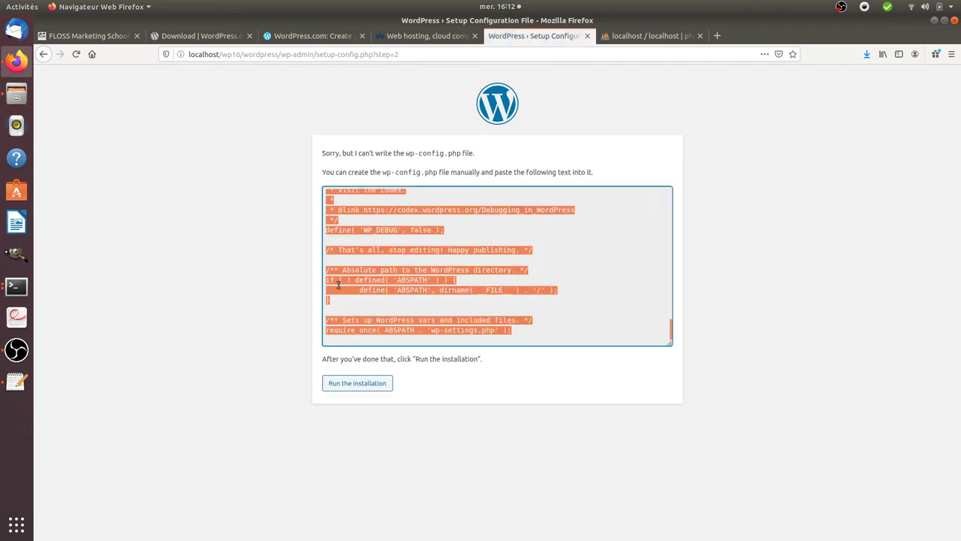
Select all of the generated wp-config.php text in the setup page's textarea
drag(322, 152, 491, 157)
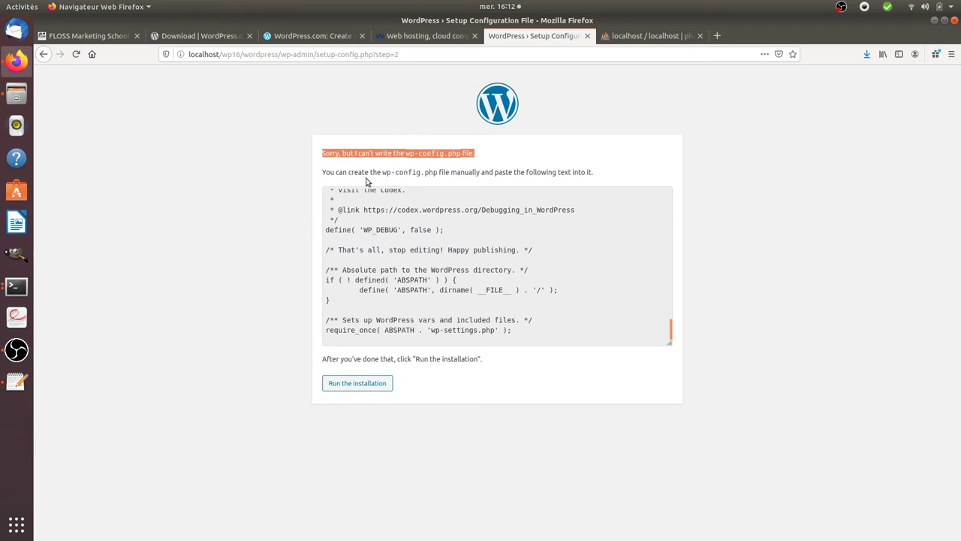
drag(382, 172, 443, 173)
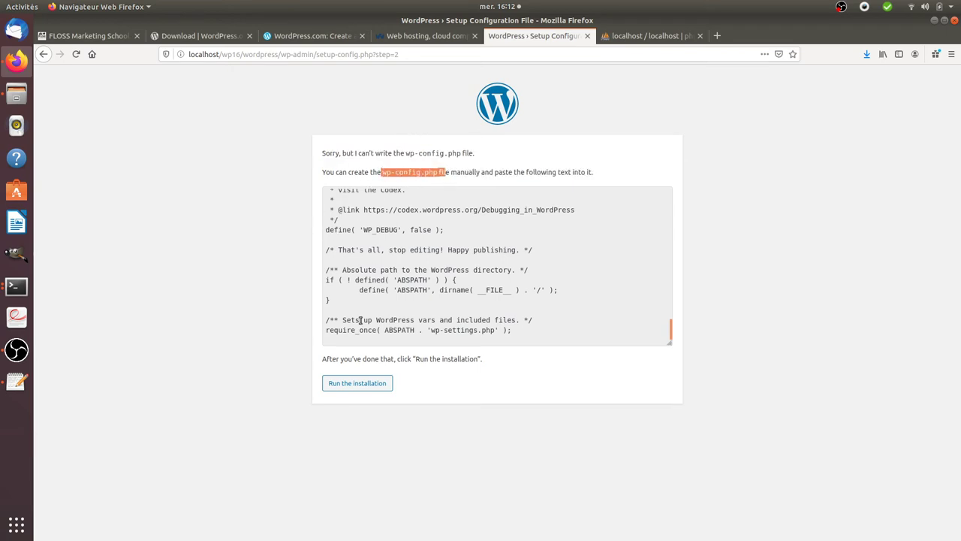
scroll(361, 320, up, 10)
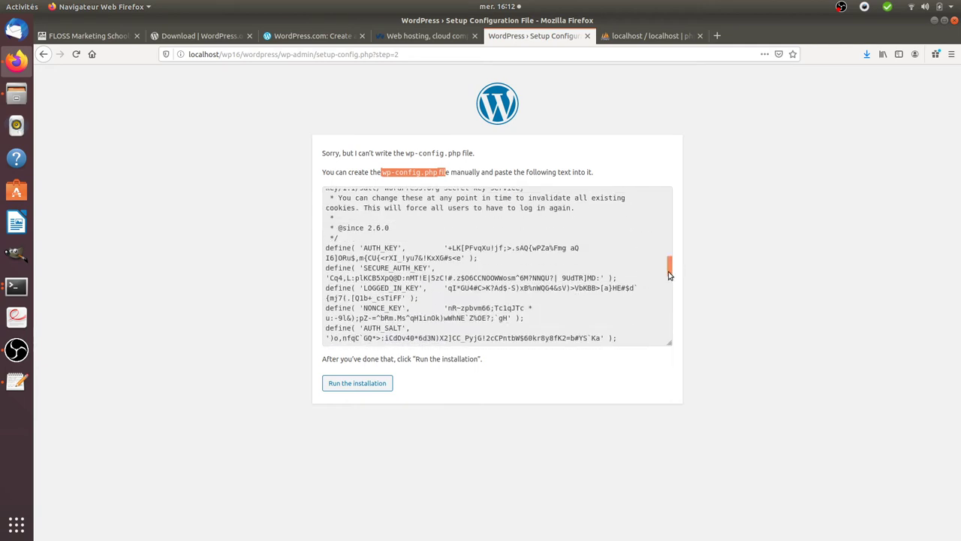
click(669, 268)
key(ctrl+a)
drag(669, 265, 650, 337)
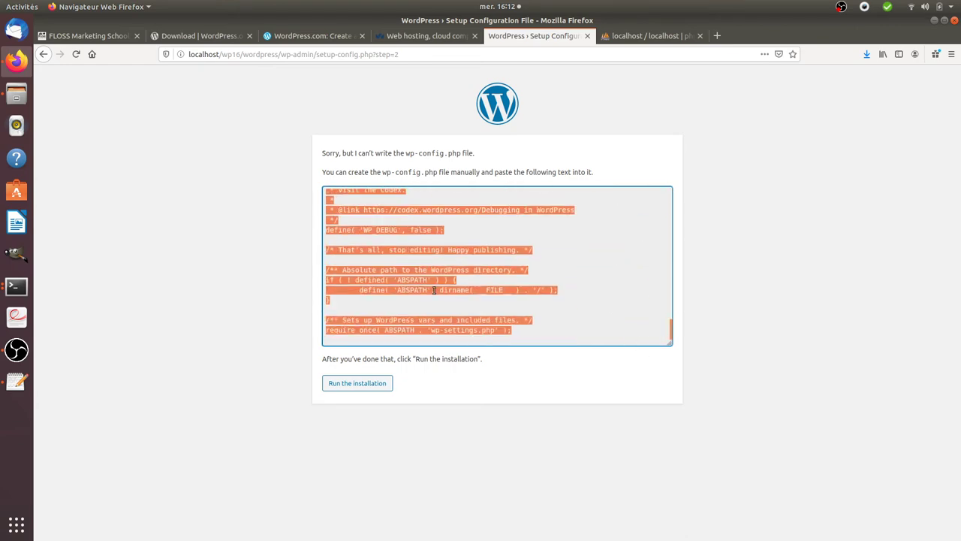
Quit the MySQL monitor with exit in the terminal session
click(16, 285)
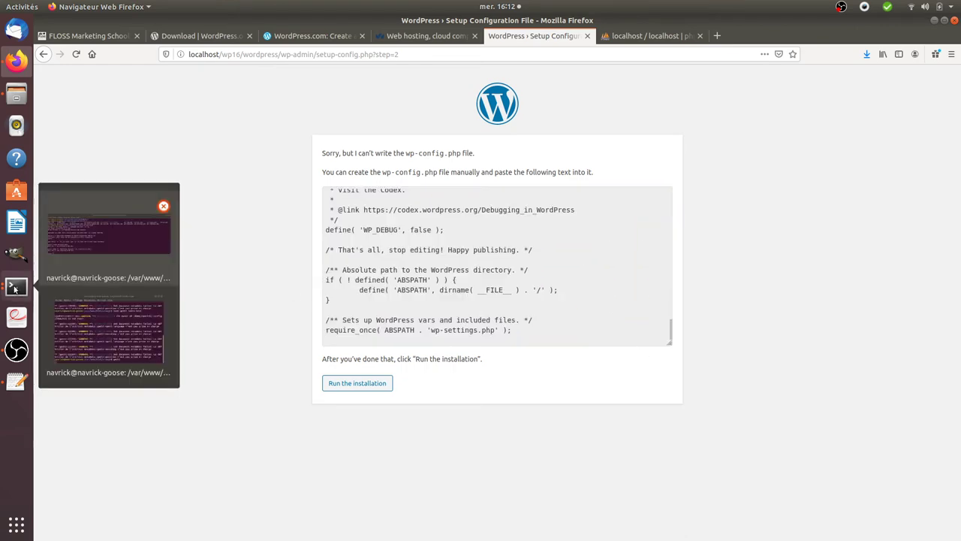
click(116, 264)
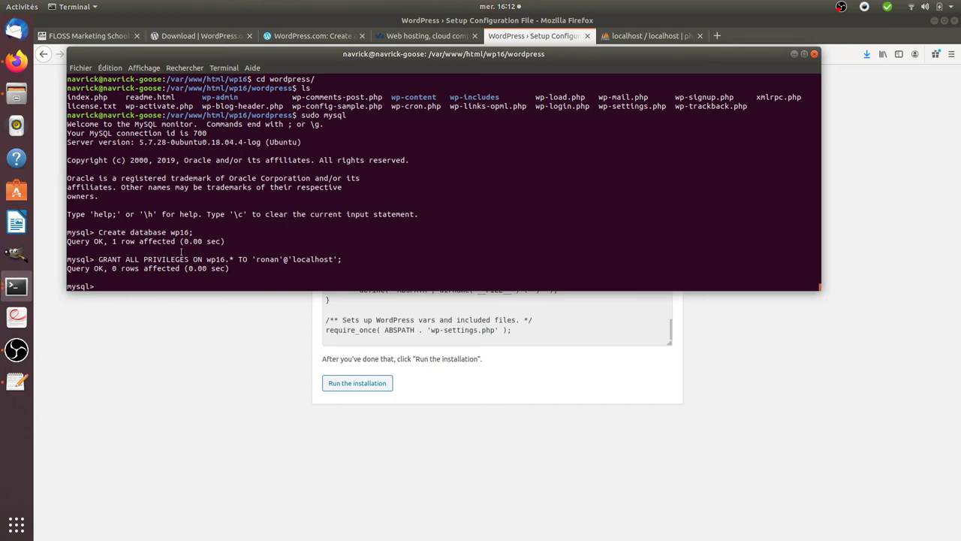
text(exit)
key(Return)
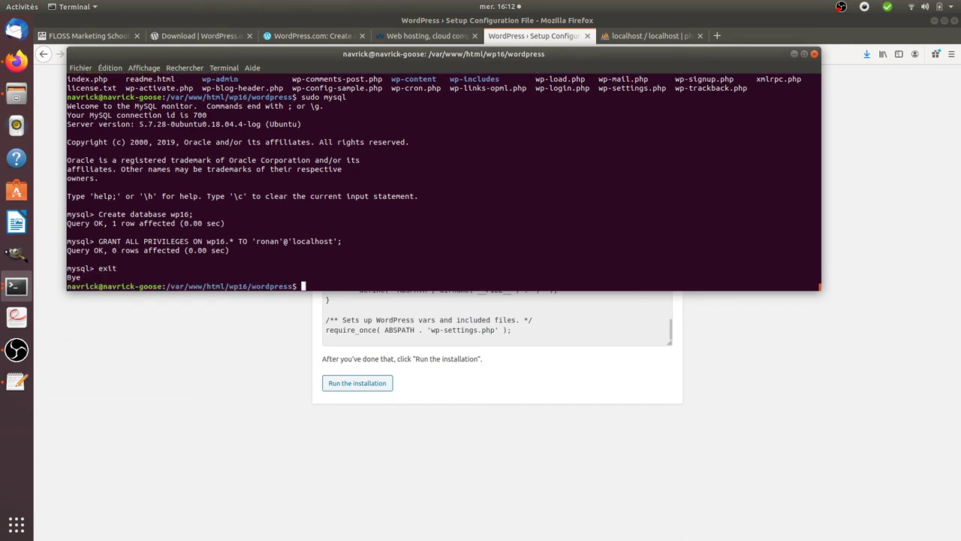
List the wordpress folder, note wp-config-sample.php, and enter sudo gedit wp-config.php
text(ls)
key(Return)
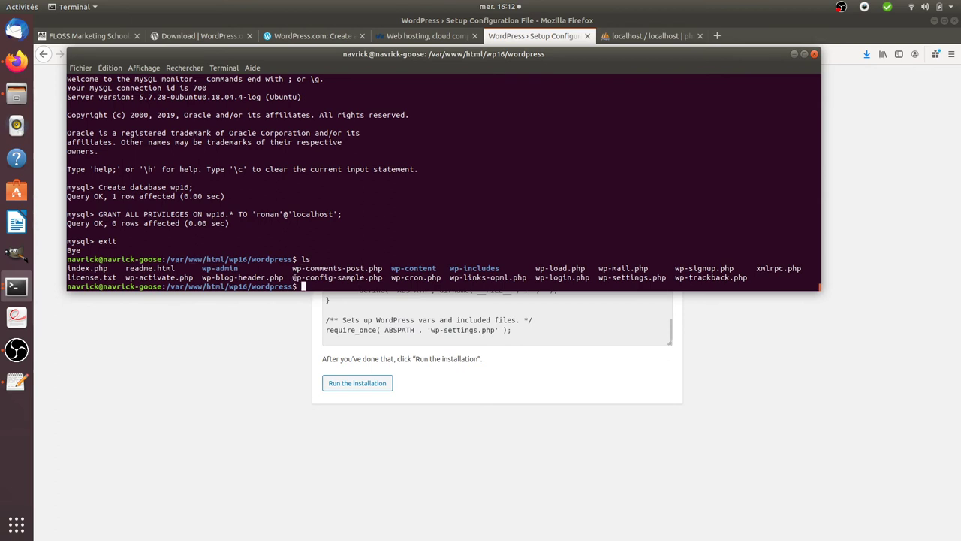
drag(293, 277, 383, 279)
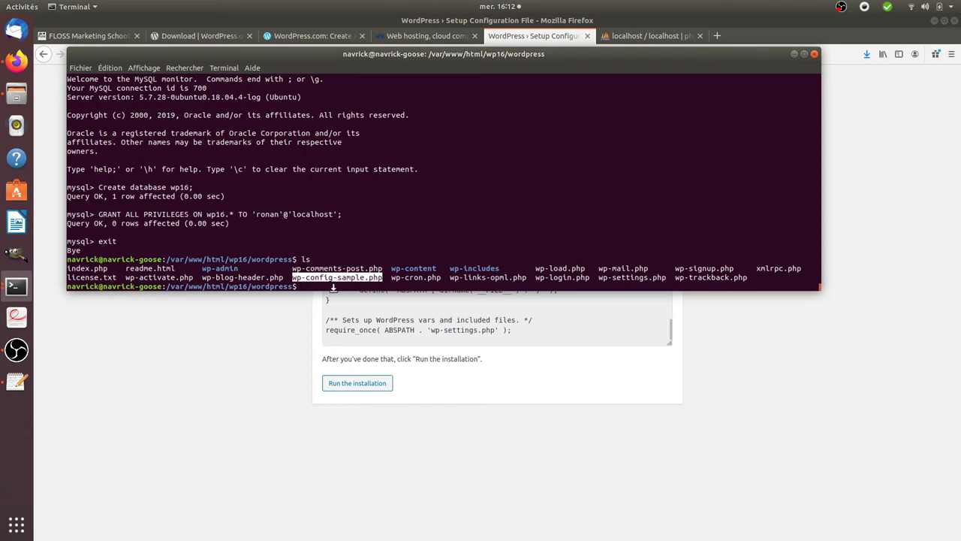
text(sudo gedit wp-config.php)
Save the new wp-config.php in the editor and launch the WordPress installation
key(Return)
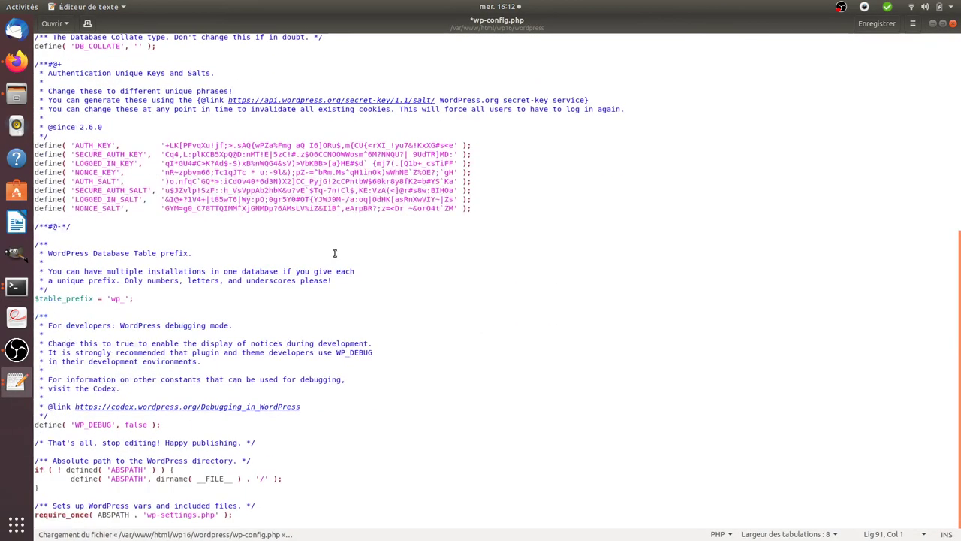
key(ctrl+s)
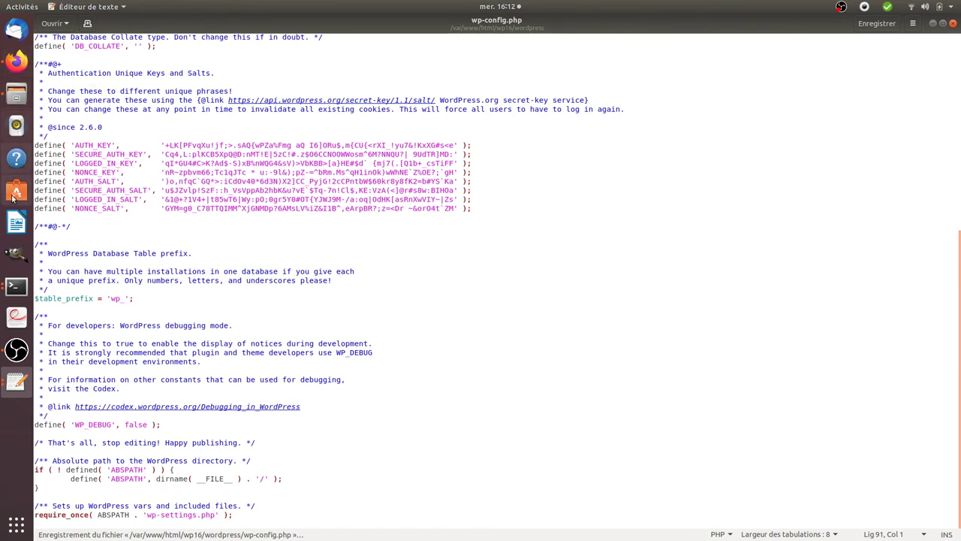
click(17, 60)
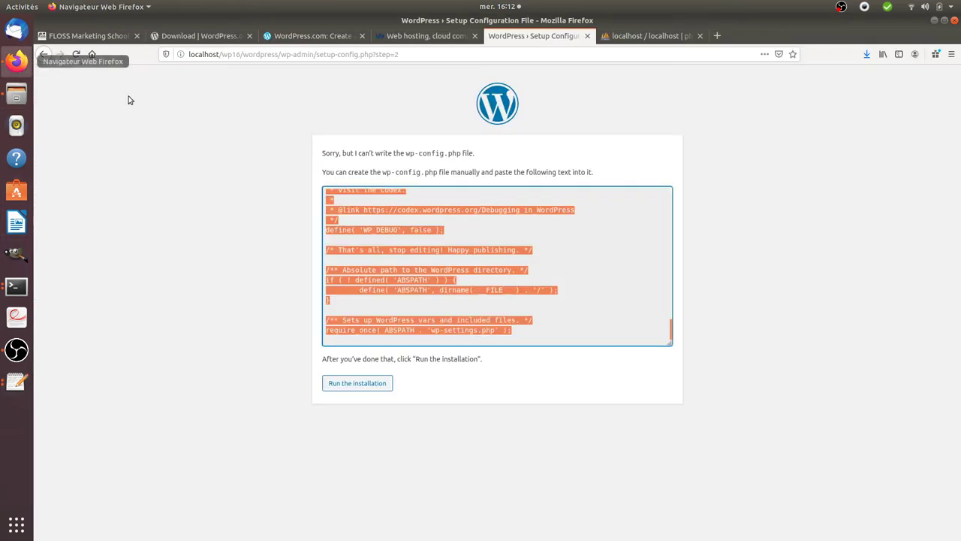
click(342, 382)
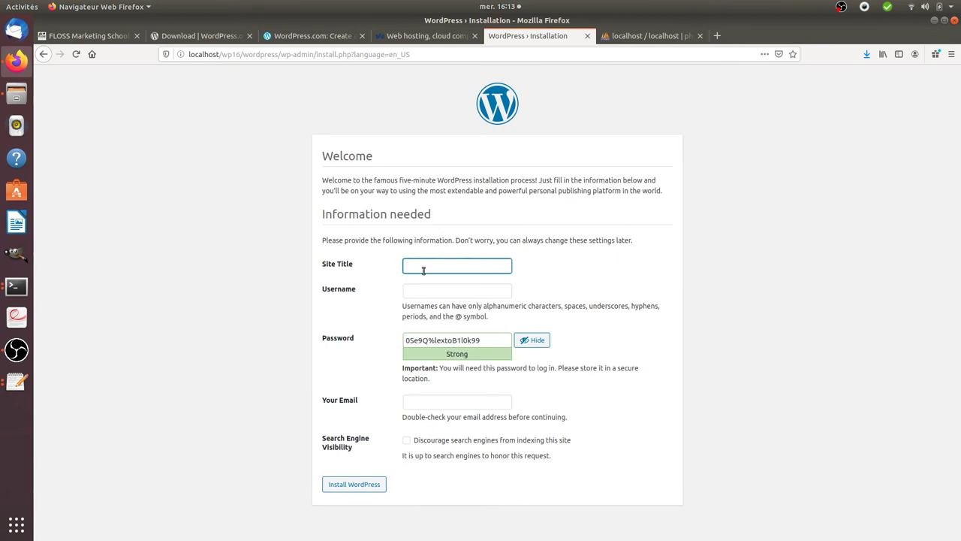
Enter the site title 'Welcome to the most beautiful site ever' and the admin username
text(Welco)
text(me to the)
text( most beautiful site eve)
text(r)
click(433, 296)
text(ronan)
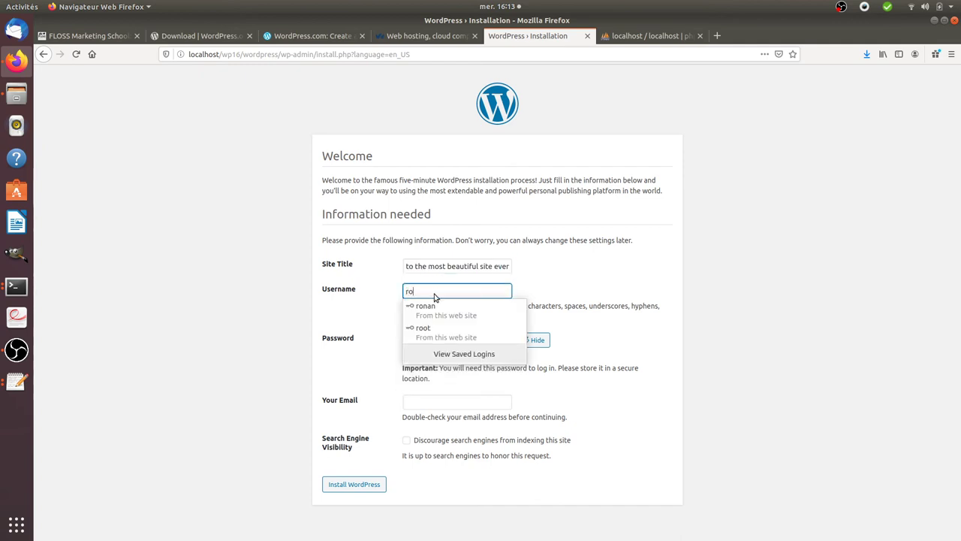
click(392, 311)
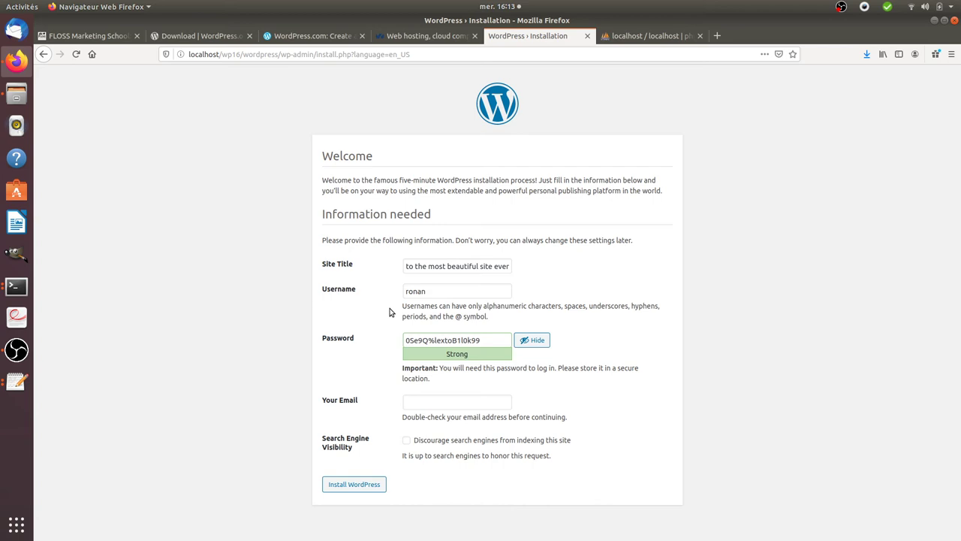
Replace the generated password with a short weak one, confirm weak-password use, and submit
drag(497, 342, 354, 331)
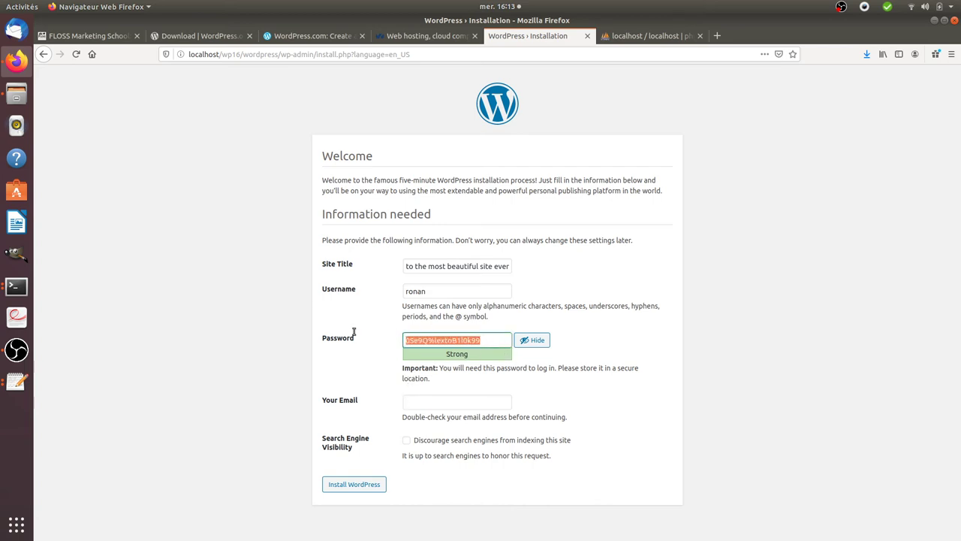
text(rot)
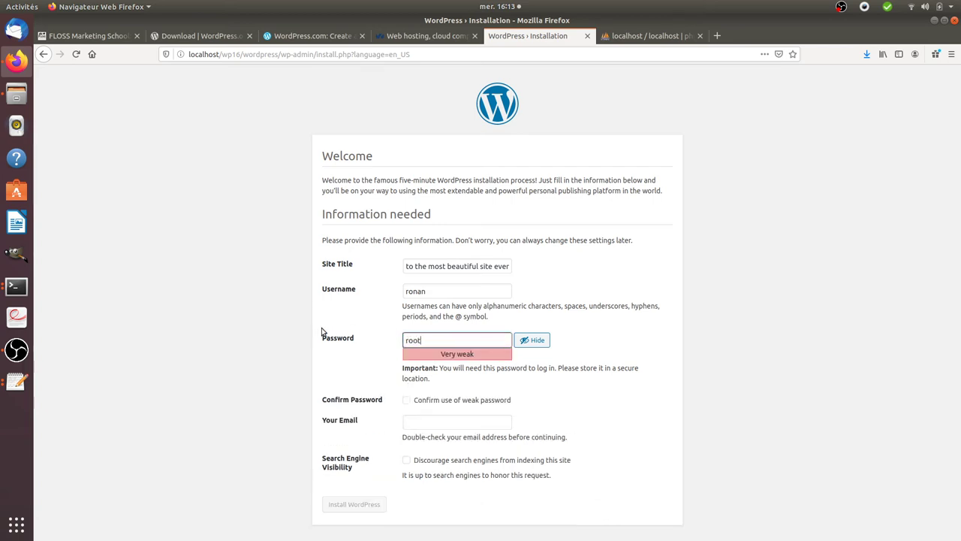
click(381, 373)
click(404, 400)
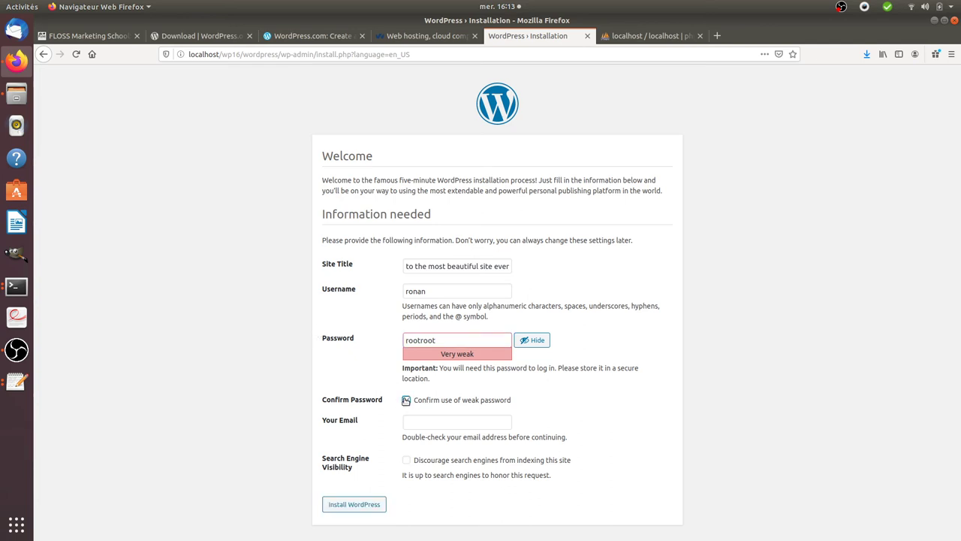
click(360, 510)
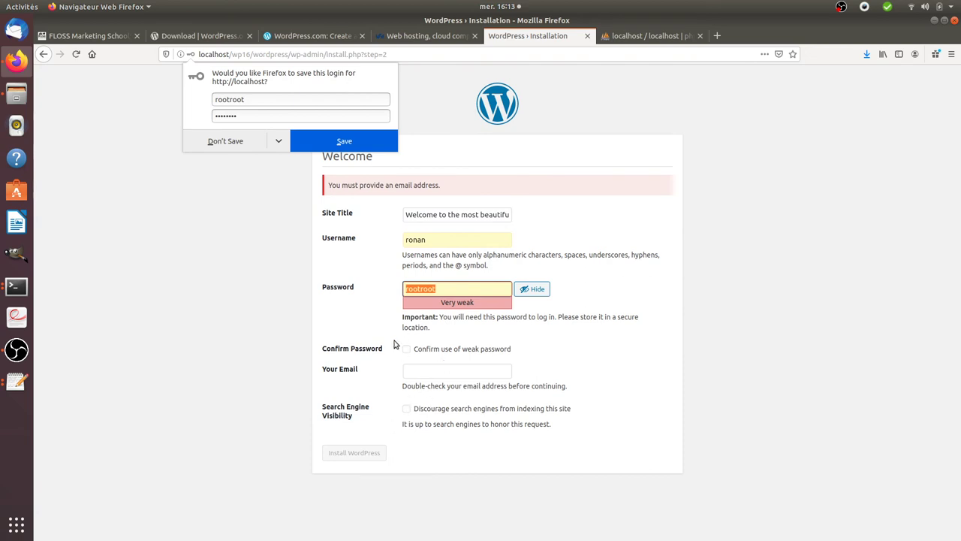
Replace the password with a longer weak one, confirm weak-password use, and submit
click(417, 351)
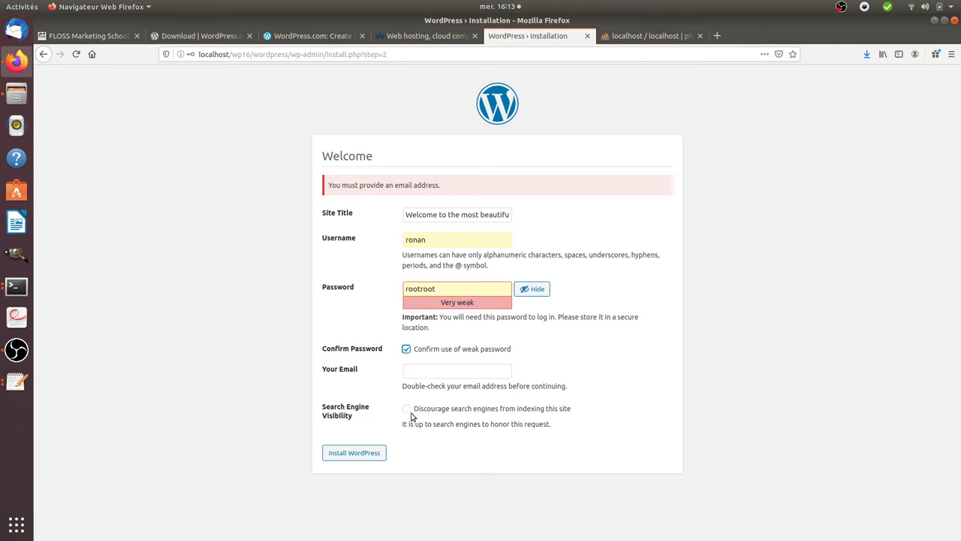
click(462, 289)
drag(447, 288, 377, 293)
key(BackSpace)
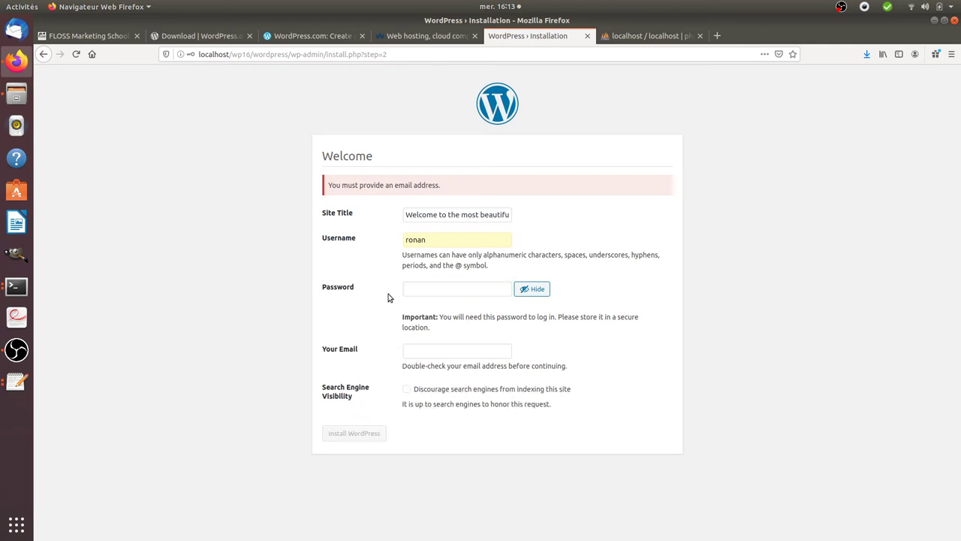
click(429, 240)
click(433, 288)
text(rootroot75)
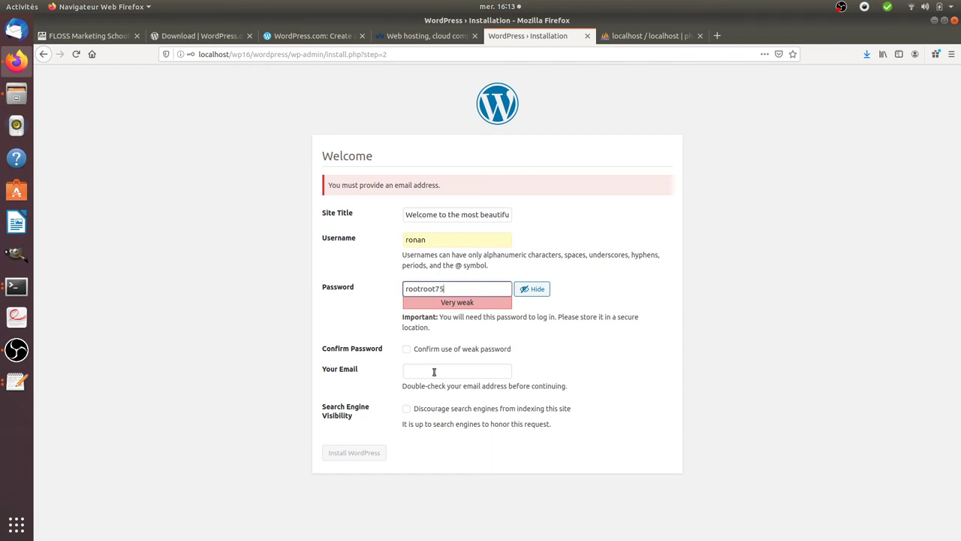
text(75)
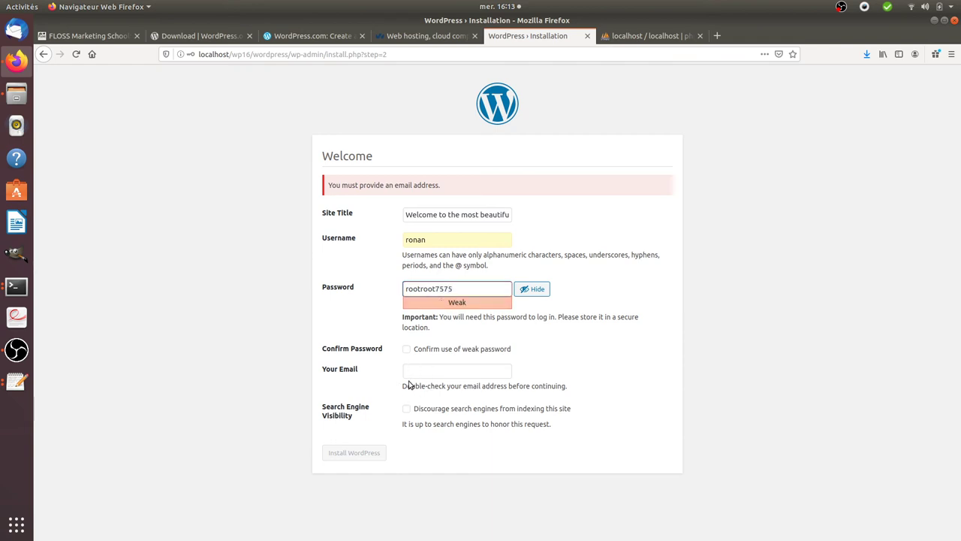
key(ctrl+a)
click(406, 348)
click(353, 452)
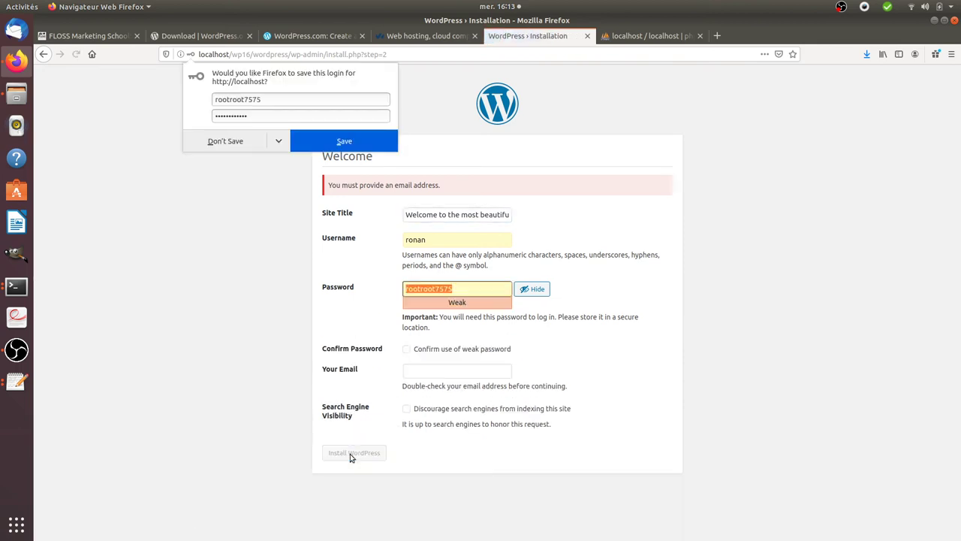
Fill the admin e-mail from a saved address, trim the password's last character, and reconfirm
click(415, 371)
text(ro)
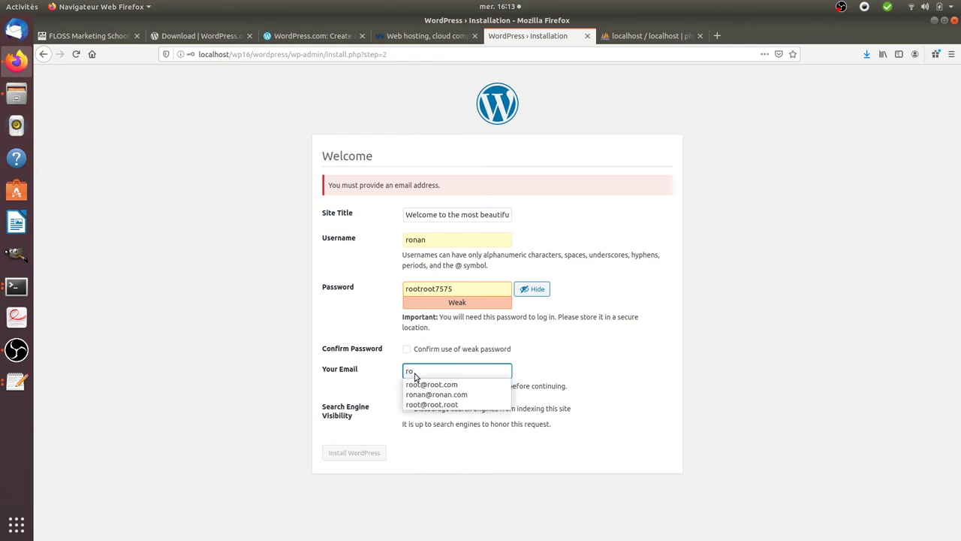
click(420, 385)
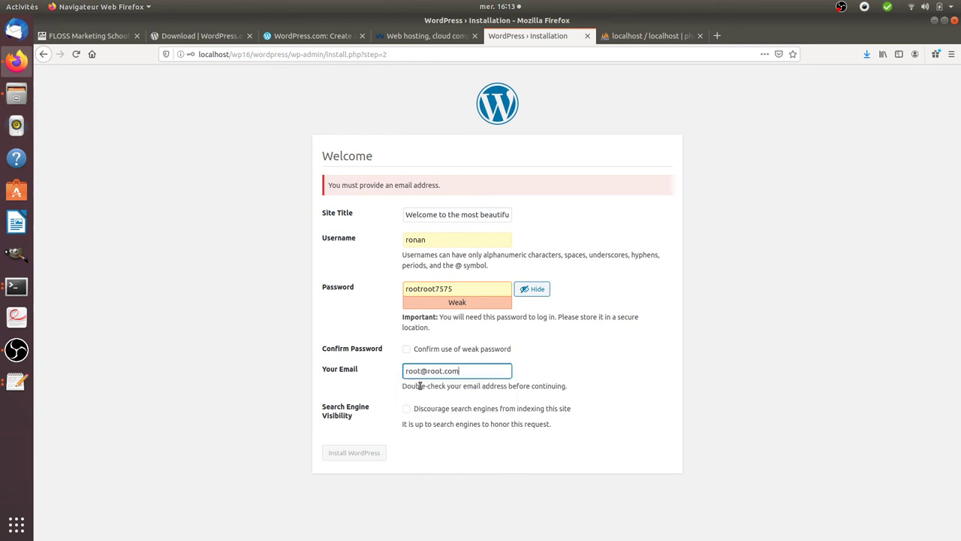
click(437, 293)
double_click(465, 293)
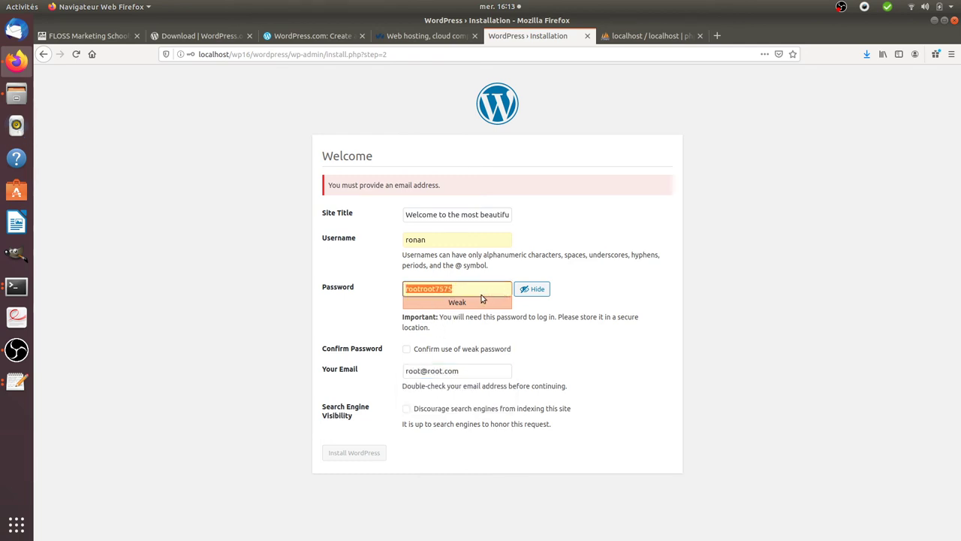
click(480, 290)
key(BackSpace)
key(BackSpace)
key(BackSpace)
key(BackSpace)
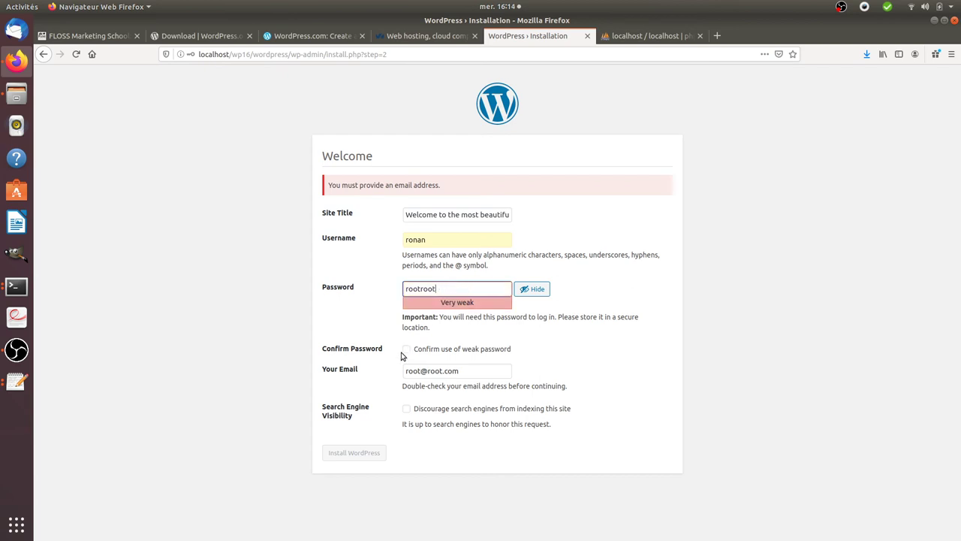
click(406, 348)
Submit the installation form, declining Firefox's offer to save the login
click(358, 450)
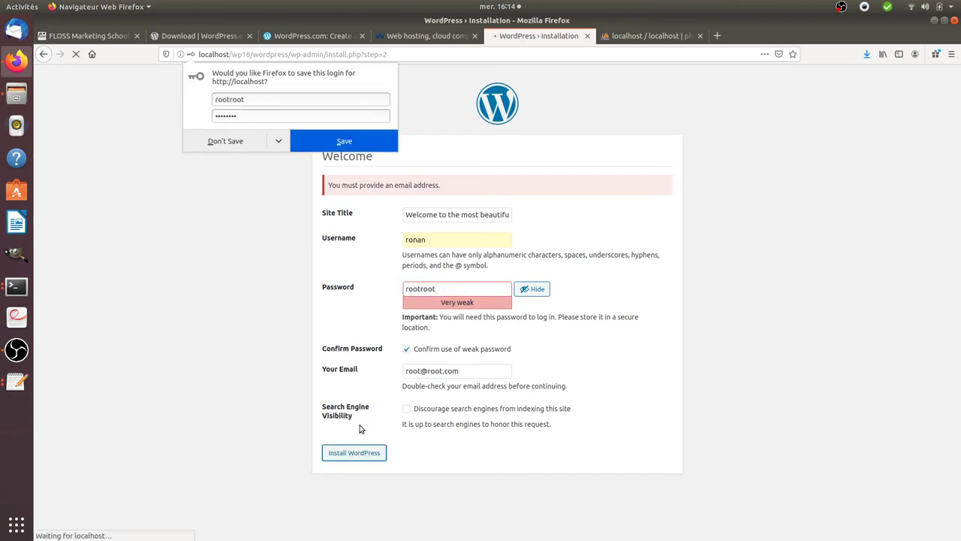
click(239, 143)
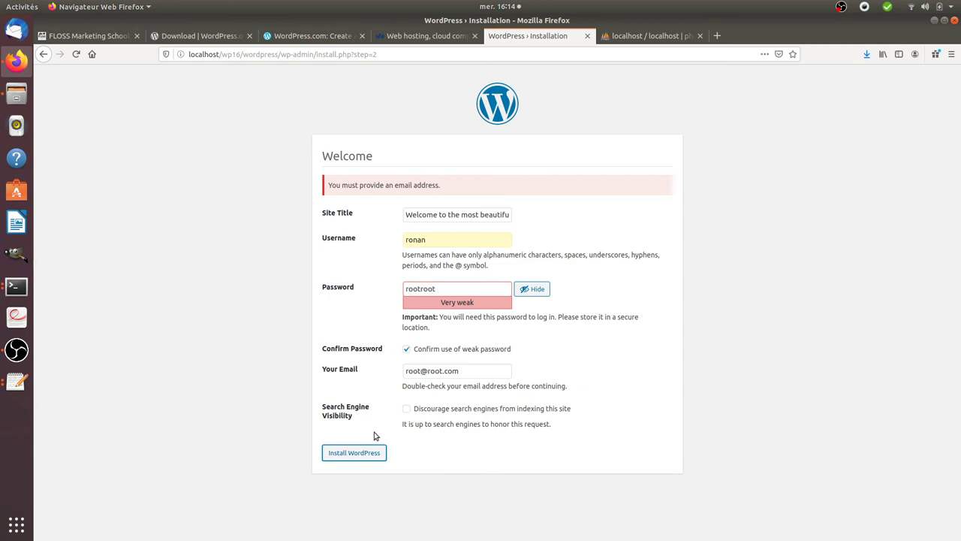
click(359, 457)
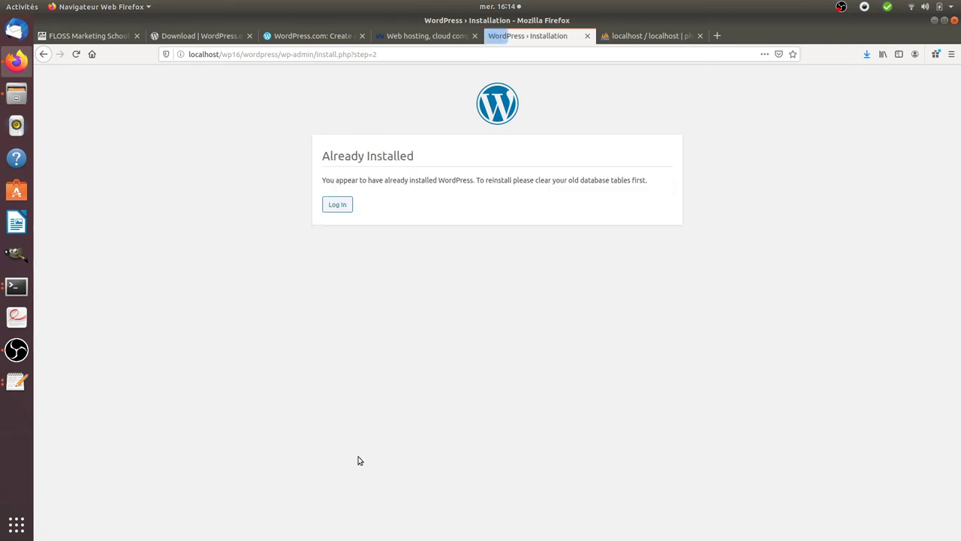
Log in with the saved admin credentials and Remember Me ticked
click(336, 209)
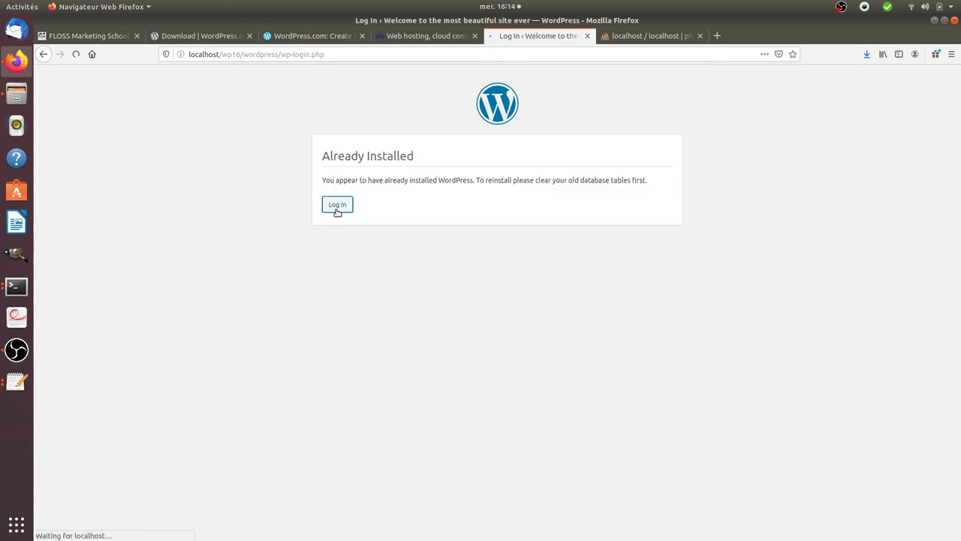
click(454, 253)
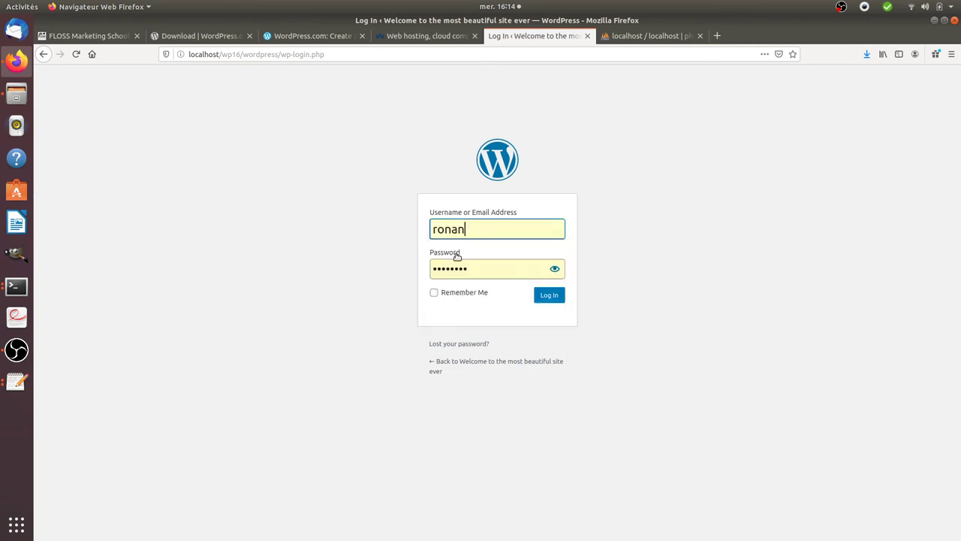
click(481, 296)
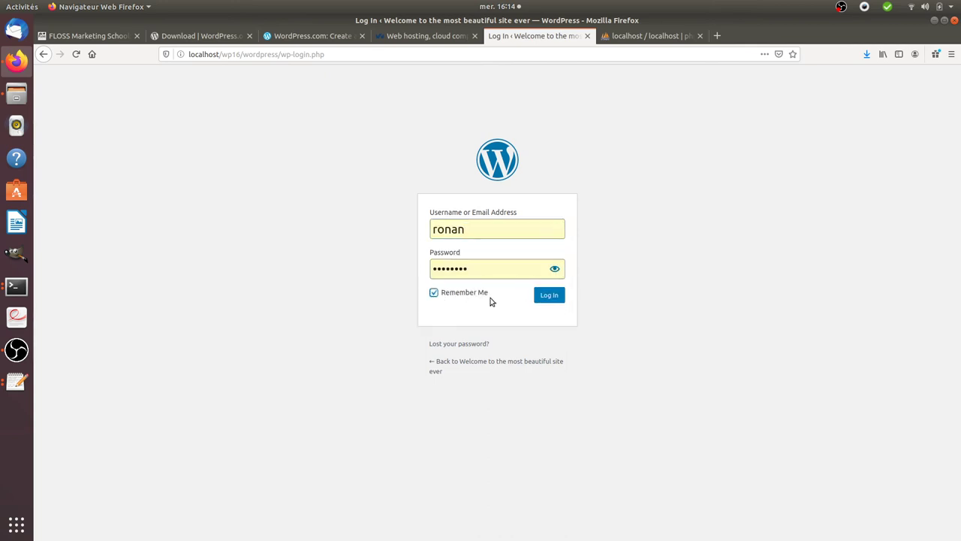
click(547, 302)
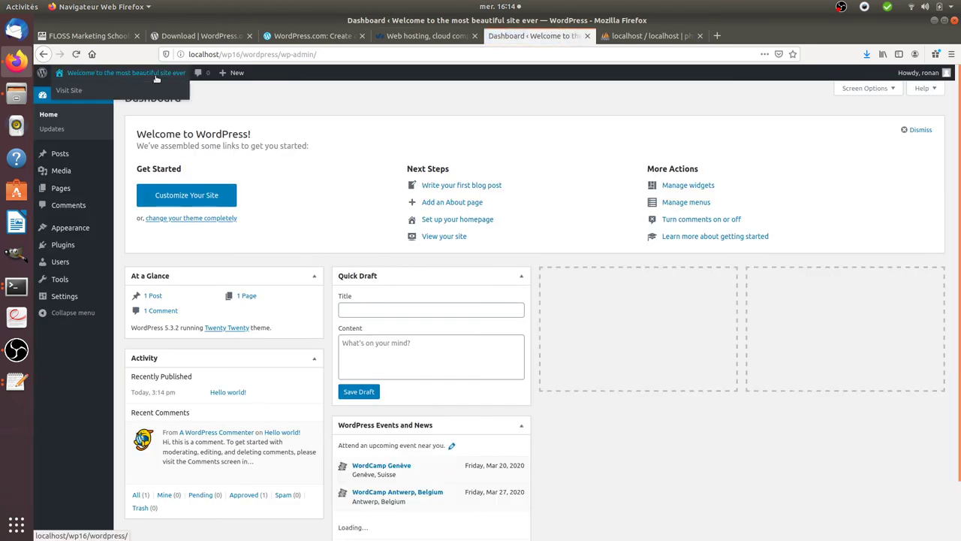
Open the site's front page in a new tab and scroll through it
right_click(157, 91)
click(219, 101)
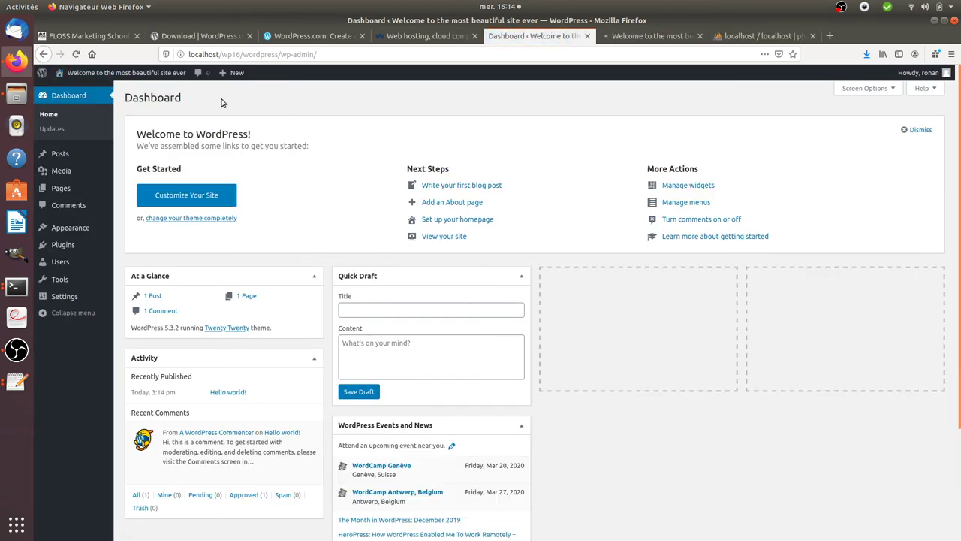
click(646, 36)
scroll(448, 217, down, 5)
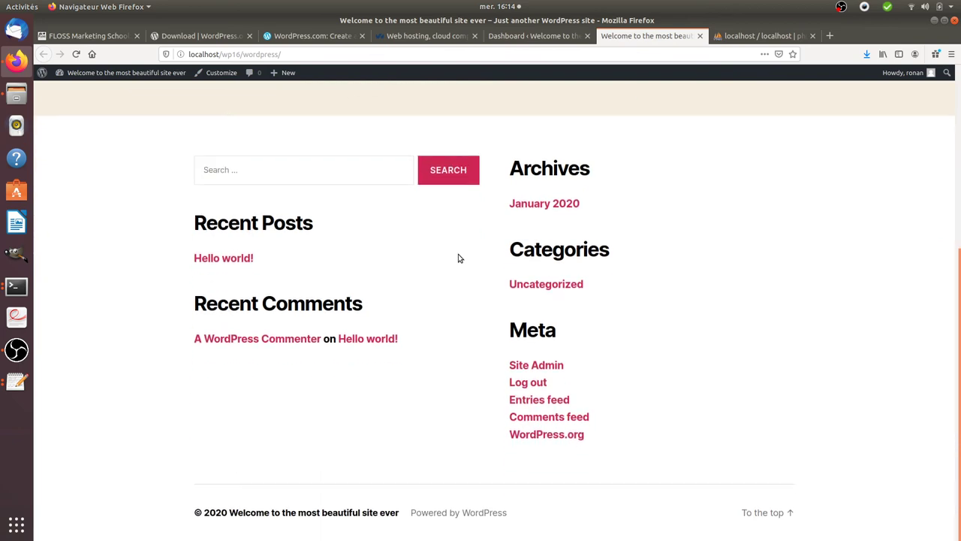
scroll(458, 259, up, 5)
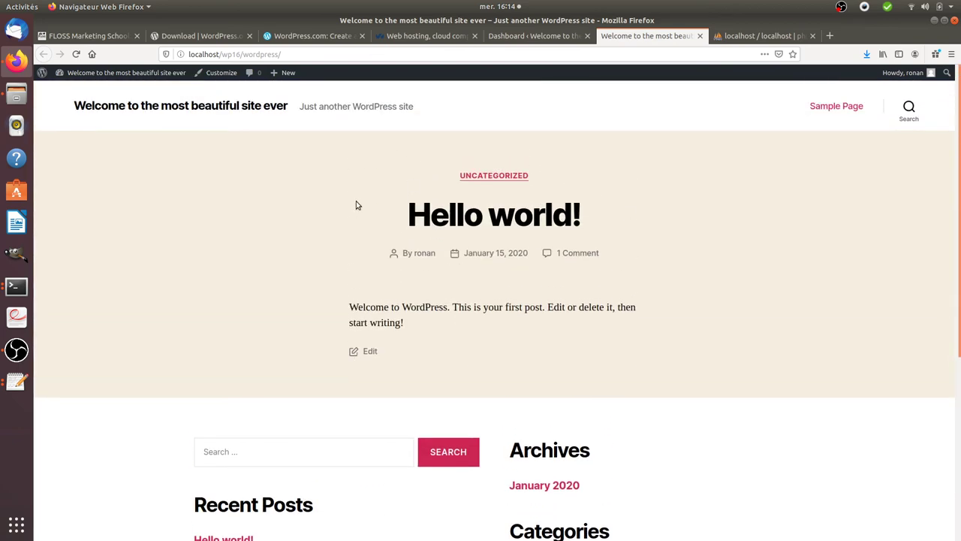
scroll(229, 218, down, 3)
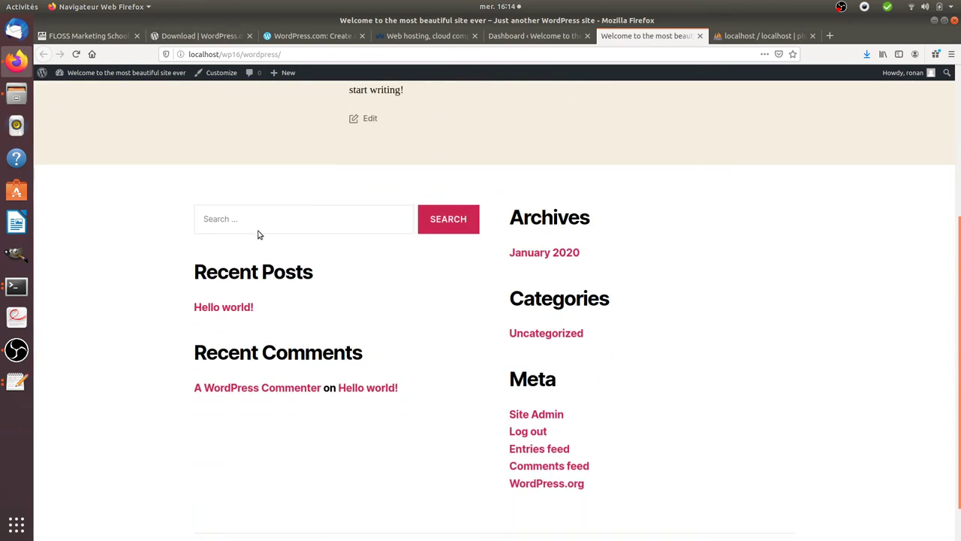
scroll(278, 229, up, 3)
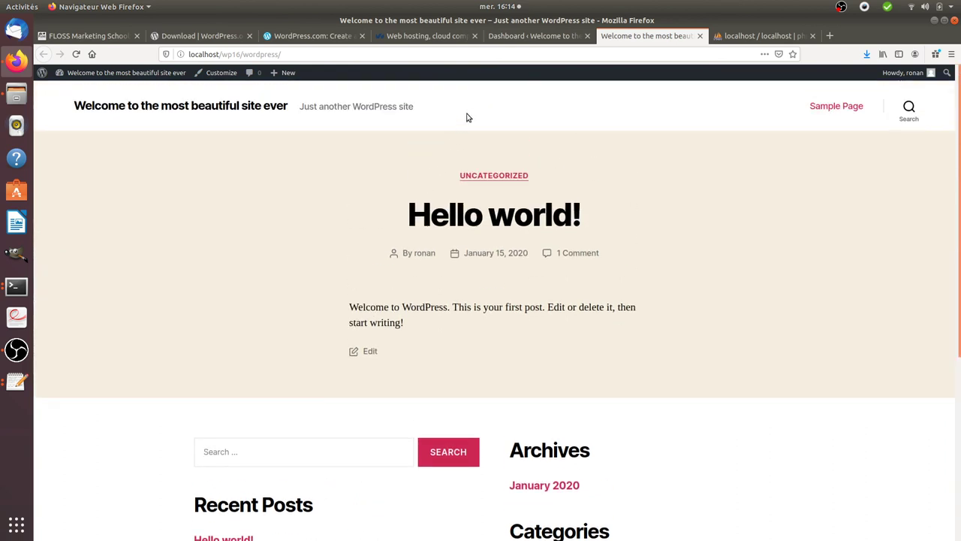
Return to the WordPress Dashboard tab
click(535, 35)
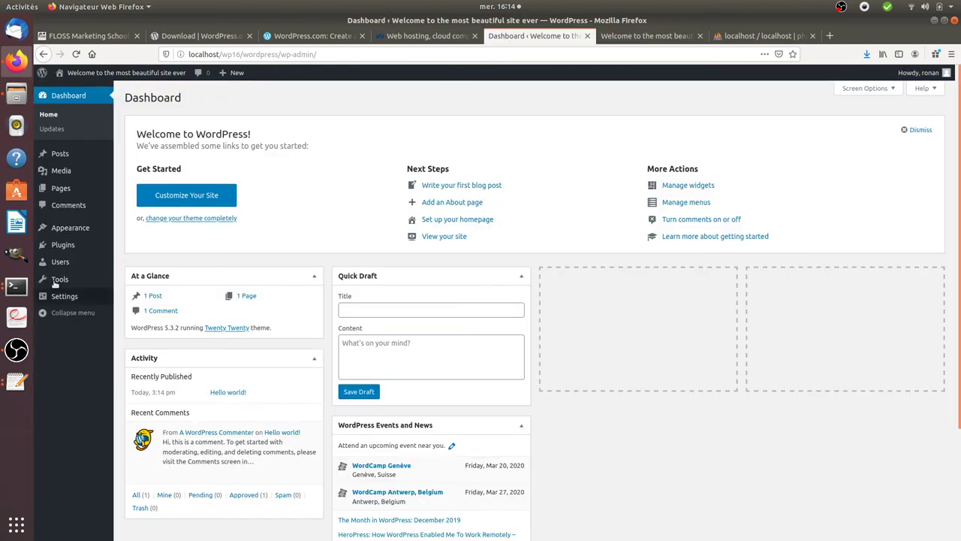
mouse_move(50, 227)
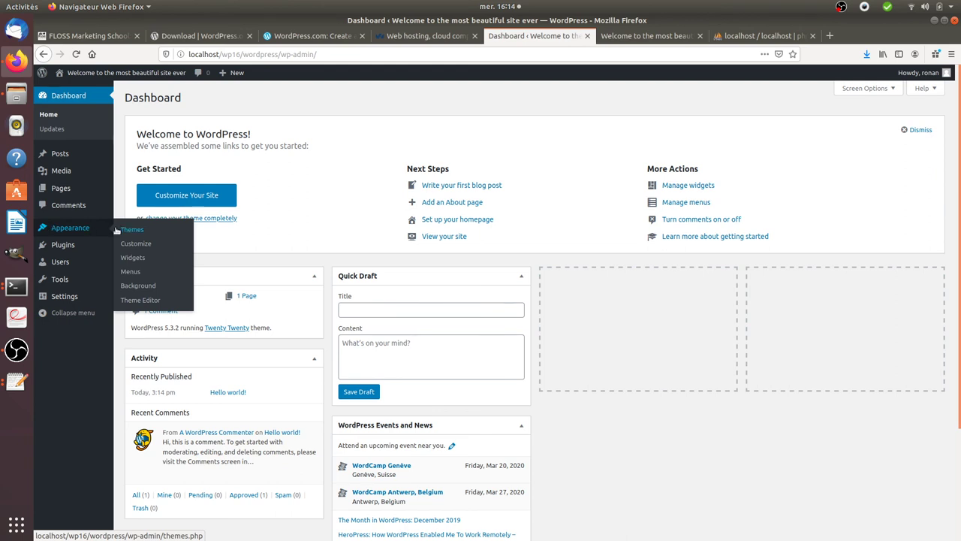
mouse_move(69, 249)
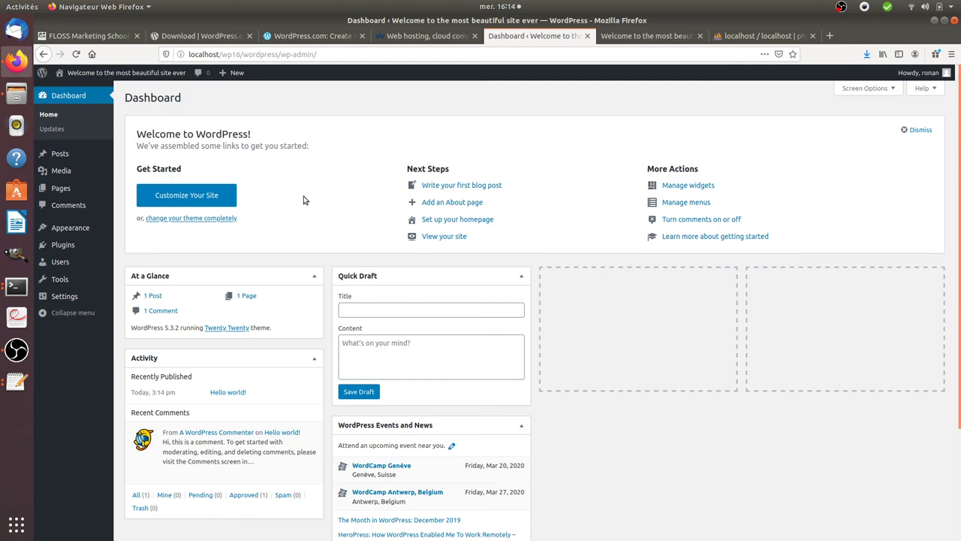
Bring up the WordPress folder terminal, open a new tab and list the files with ls
click(16, 295)
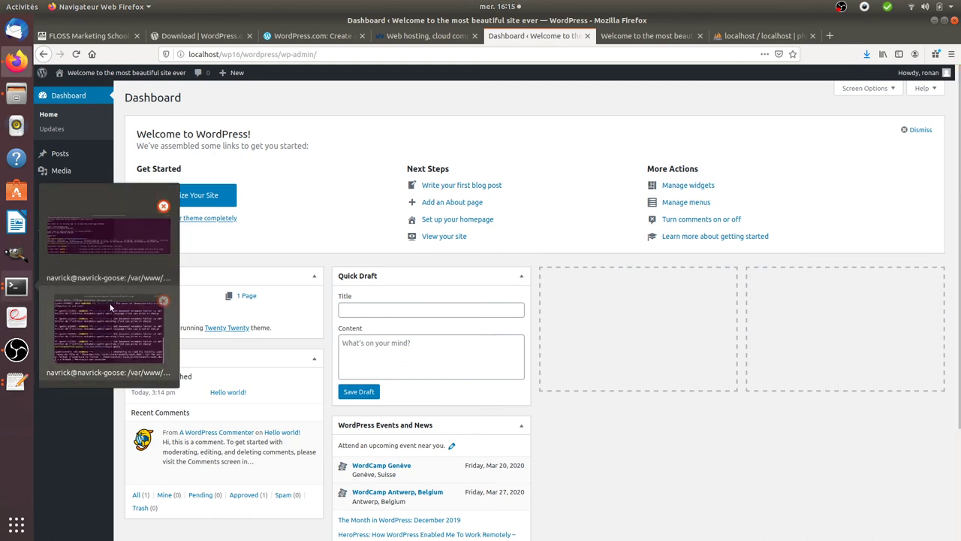
click(108, 239)
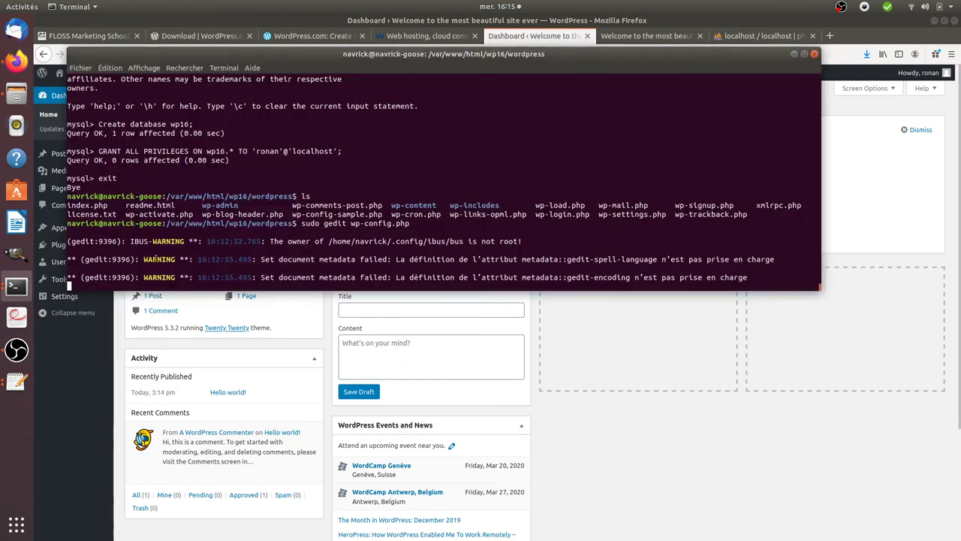
click(80, 67)
key(Escape)
key(ctrl+shift+t)
text(ls)
key(Return)
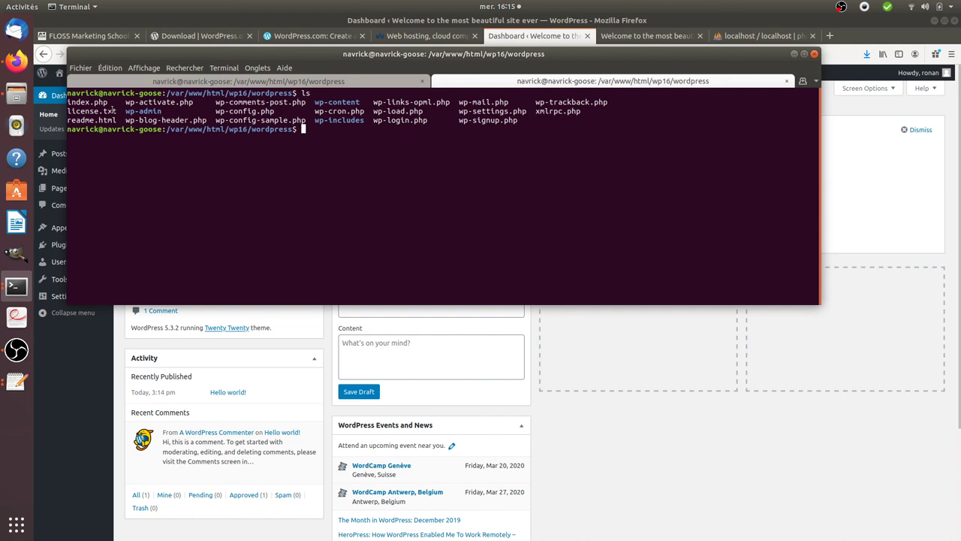
Print license.txt with cat and scroll back up through the output
drag(117, 111, 67, 111)
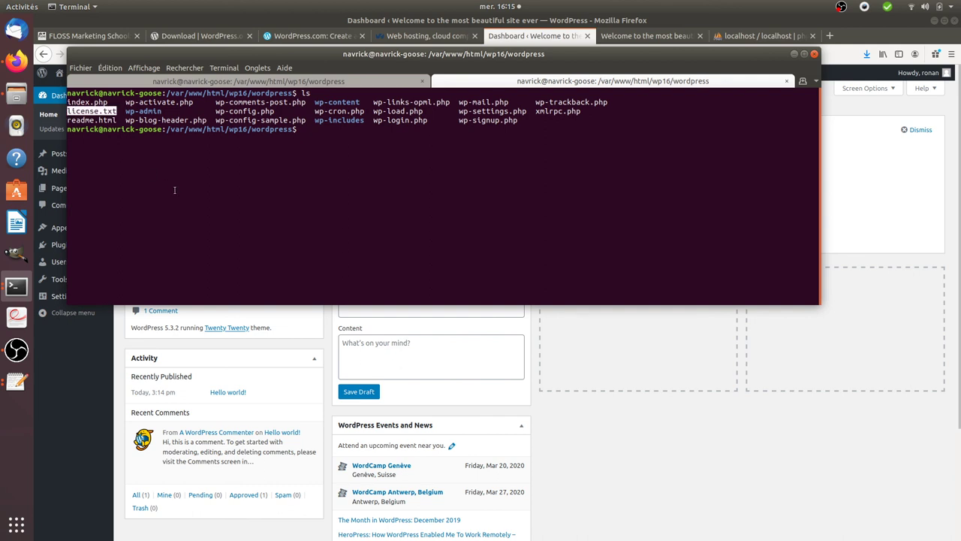
text(cat lice)
key(Tab)
key(Return)
scroll(431, 154, up, 5)
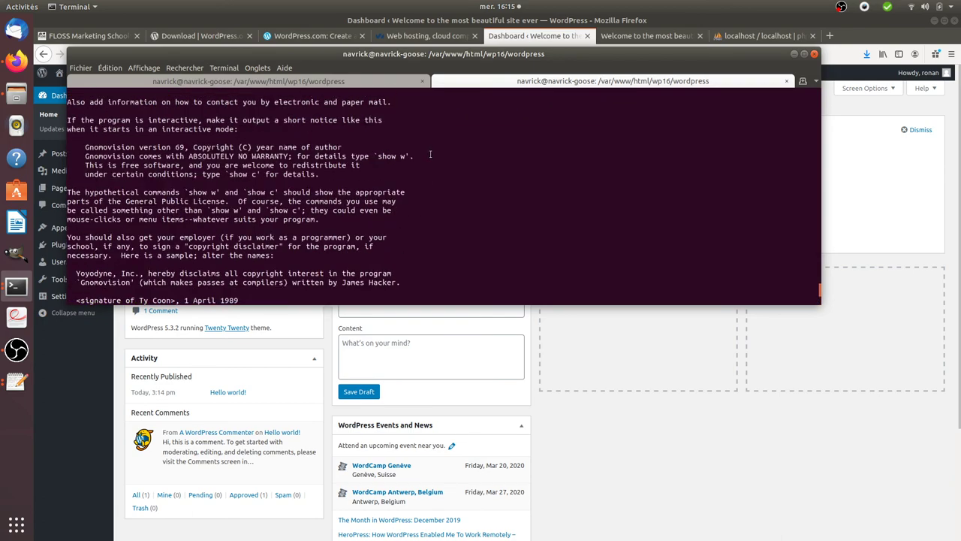
scroll(572, 111, up, 5)
drag(815, 279, 812, 82)
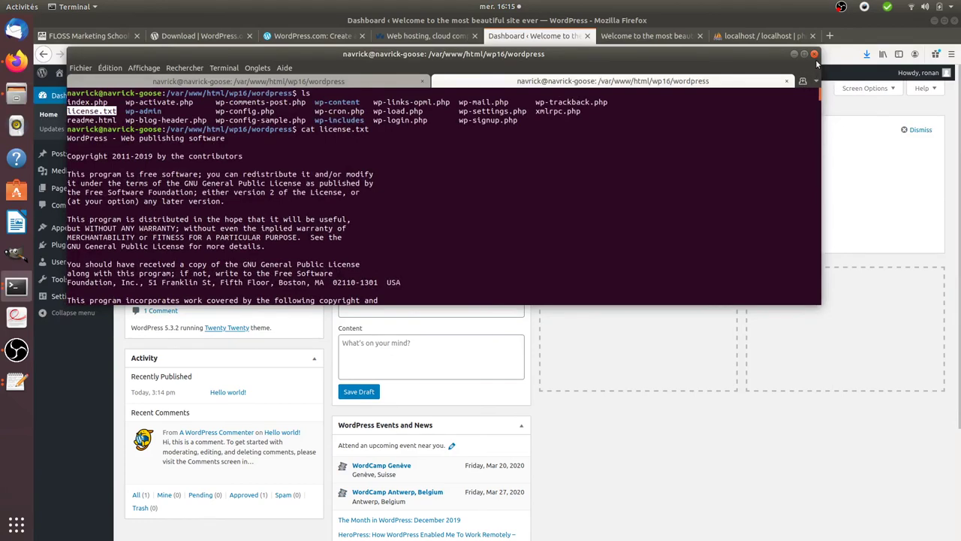
Maximize the terminal and read the license down to the GNU General Public License Version 2 header
click(804, 54)
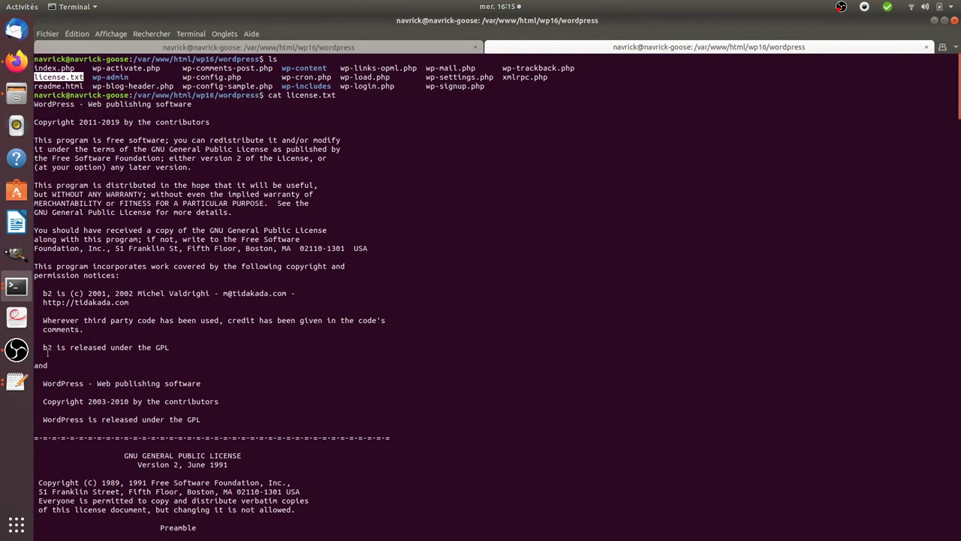
drag(157, 347, 182, 355)
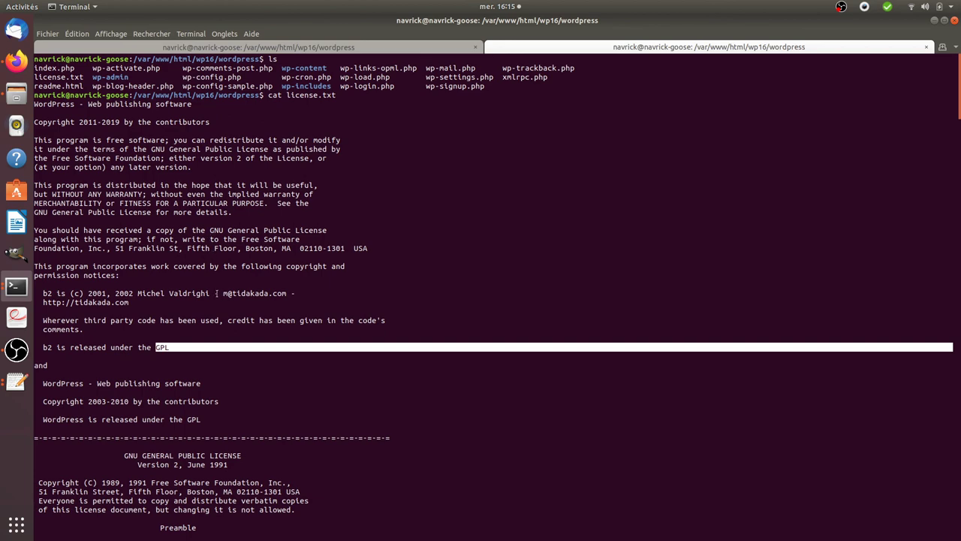
scroll(230, 306, down, 8)
drag(124, 239, 297, 302)
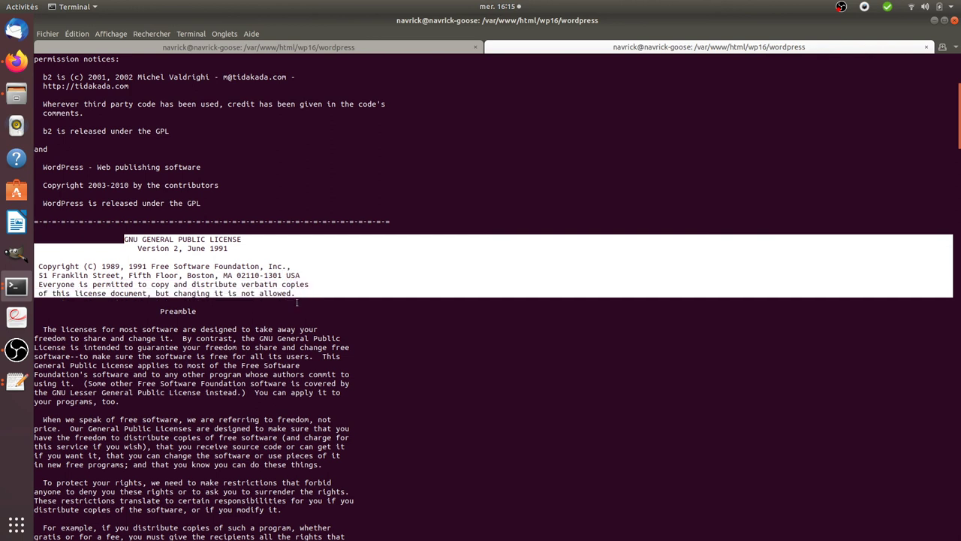
click(240, 373)
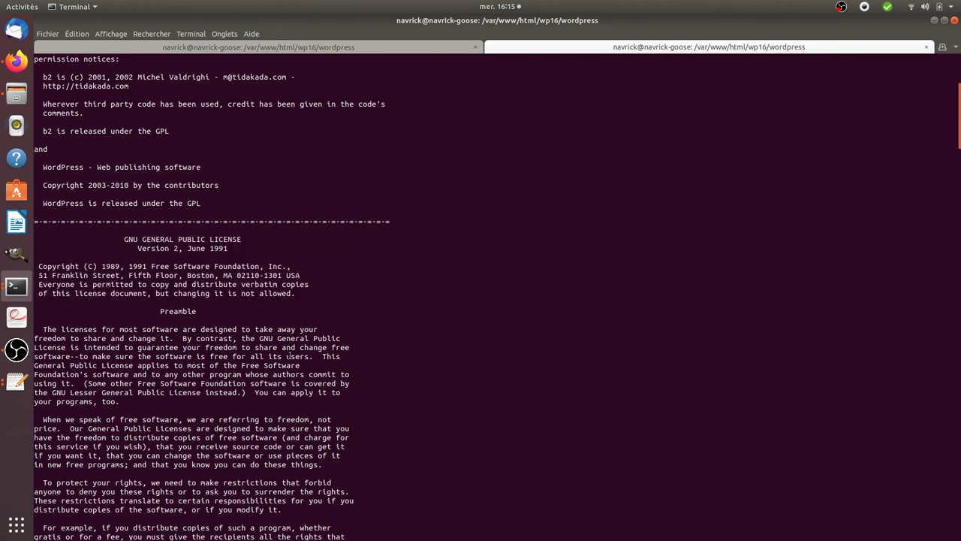